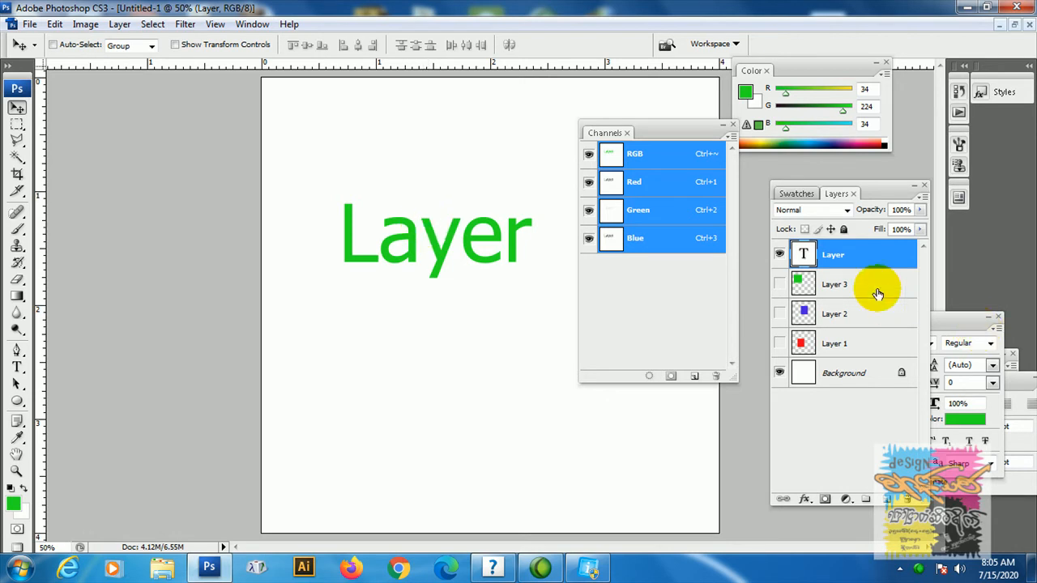
# Hide the text layer and make Layer 1, Layer 2 and Layer 3 visible, ending with Layer 3 selected.
pyautogui.click(779, 254)
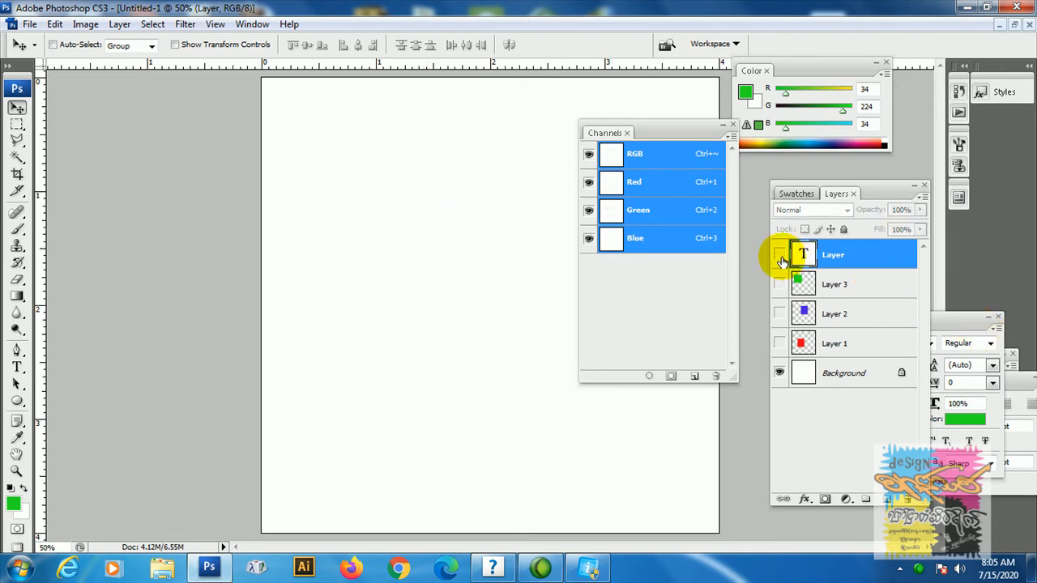
pyautogui.click(862, 346)
pyautogui.click(778, 343)
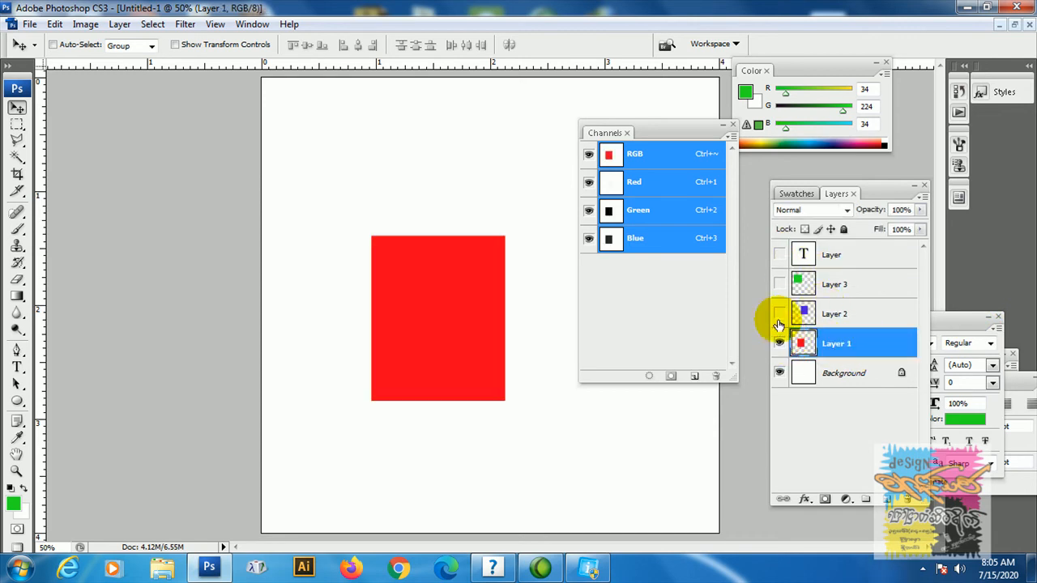
pyautogui.click(854, 313)
pyautogui.click(778, 314)
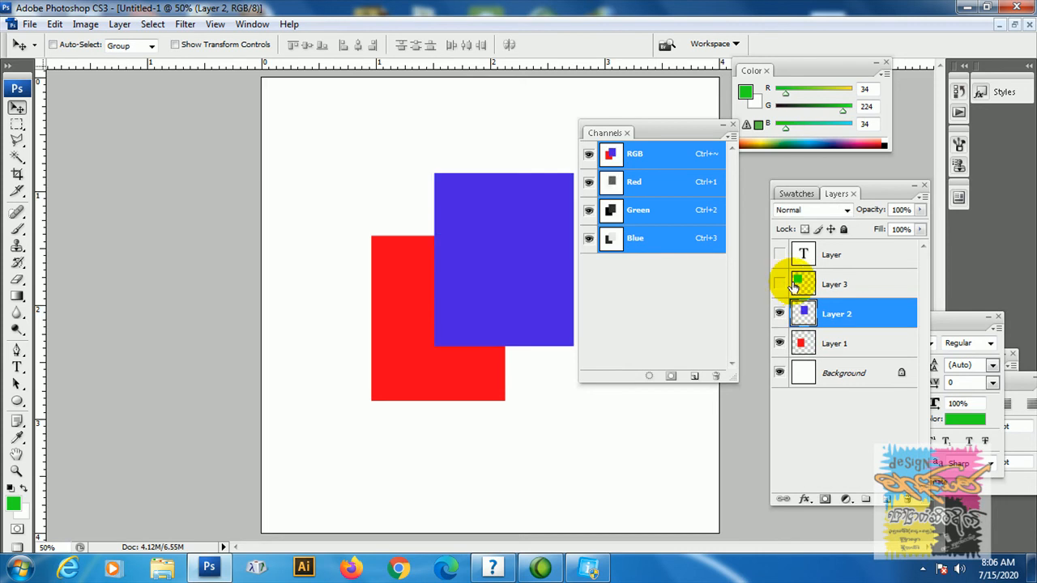
pyautogui.click(779, 283)
pyautogui.click(842, 283)
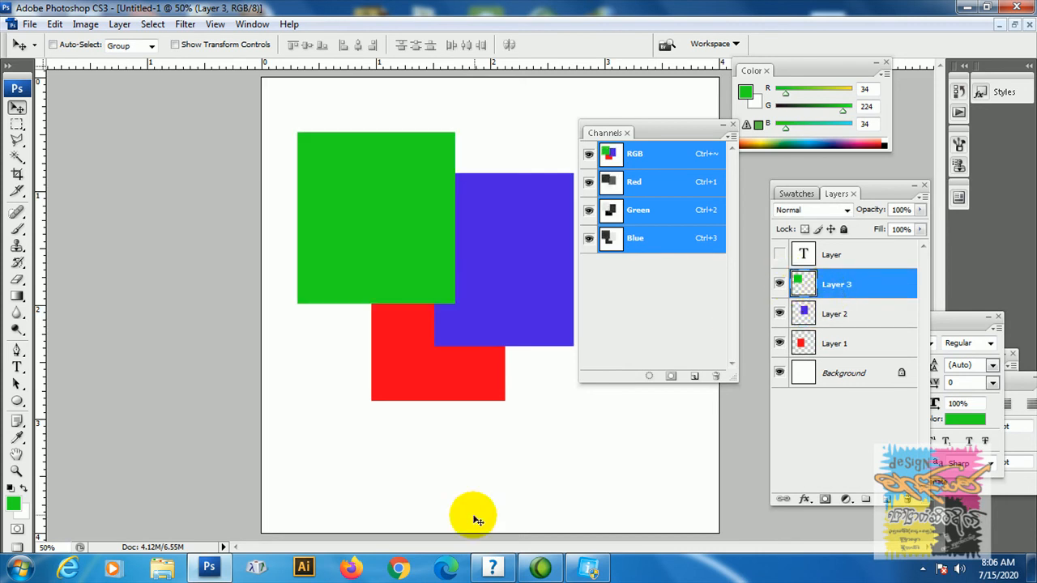
# Switch to Adobe Help Viewer to read the About layers page, and close the viewer.
pyautogui.click(492, 568)
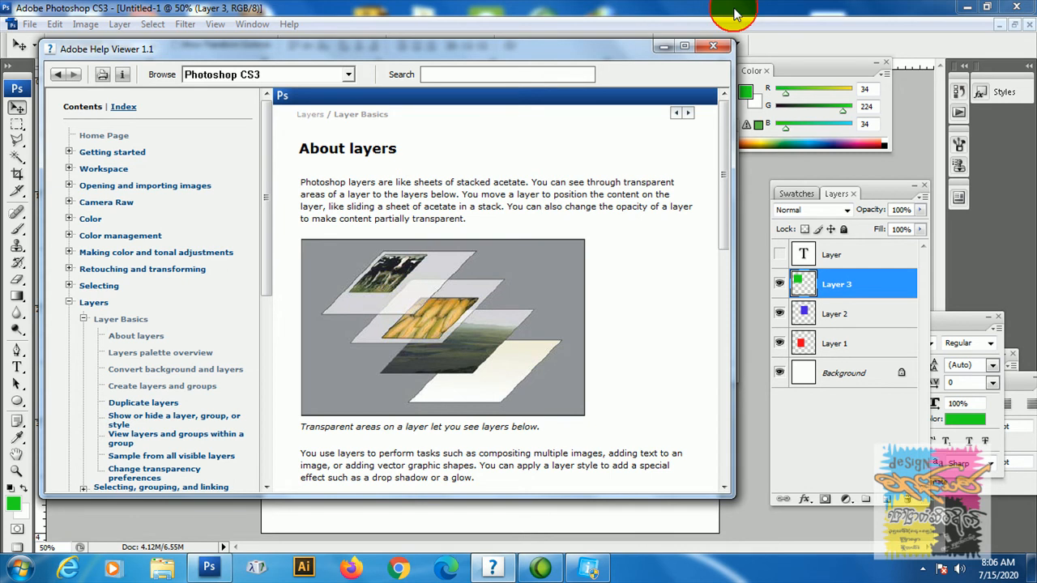
pyautogui.click(713, 46)
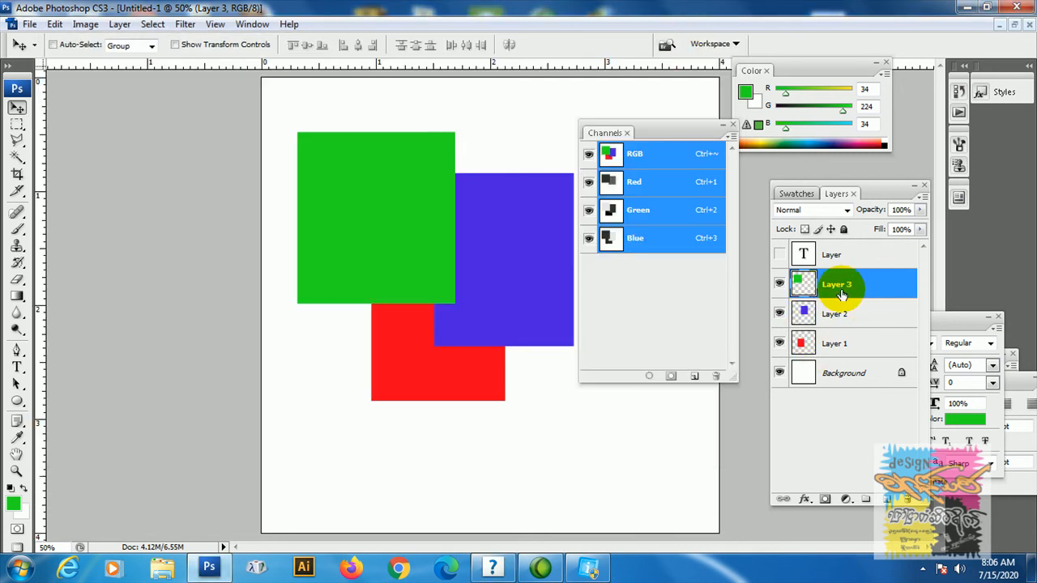
# Move the green square on Layer 3 slightly right and down, and reorder Layer 2 directly below Layer 1.
pyautogui.click(868, 289)
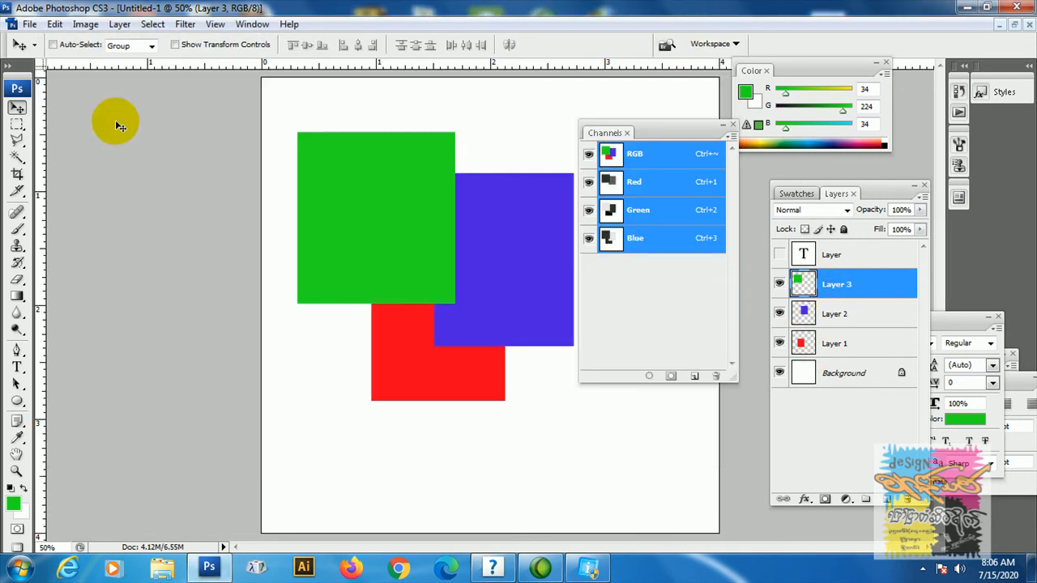
pyautogui.moveTo(394, 214); pyautogui.dragTo(422, 220)
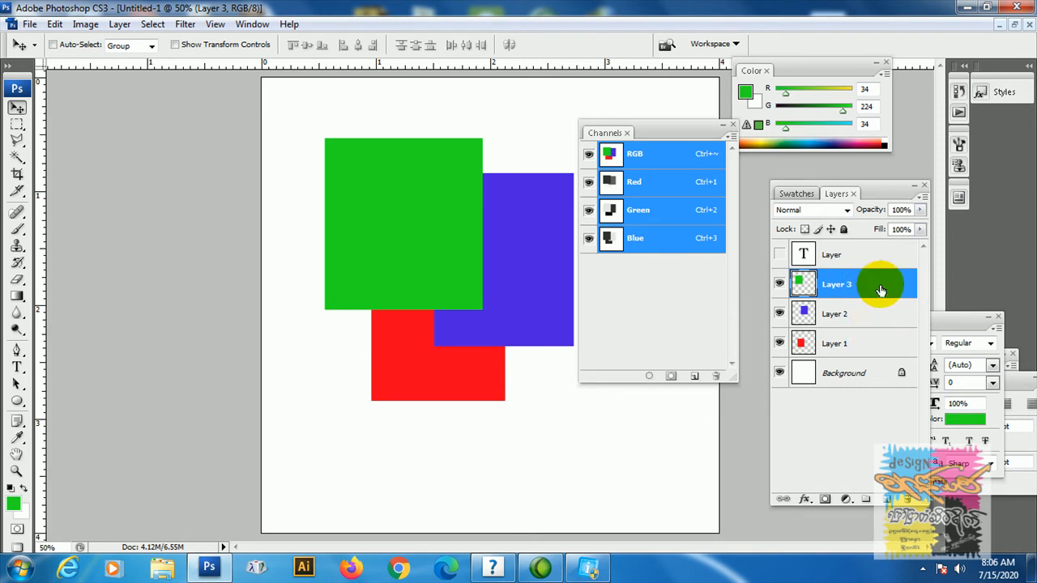
pyautogui.moveTo(880, 283); pyautogui.dragTo(895, 359)
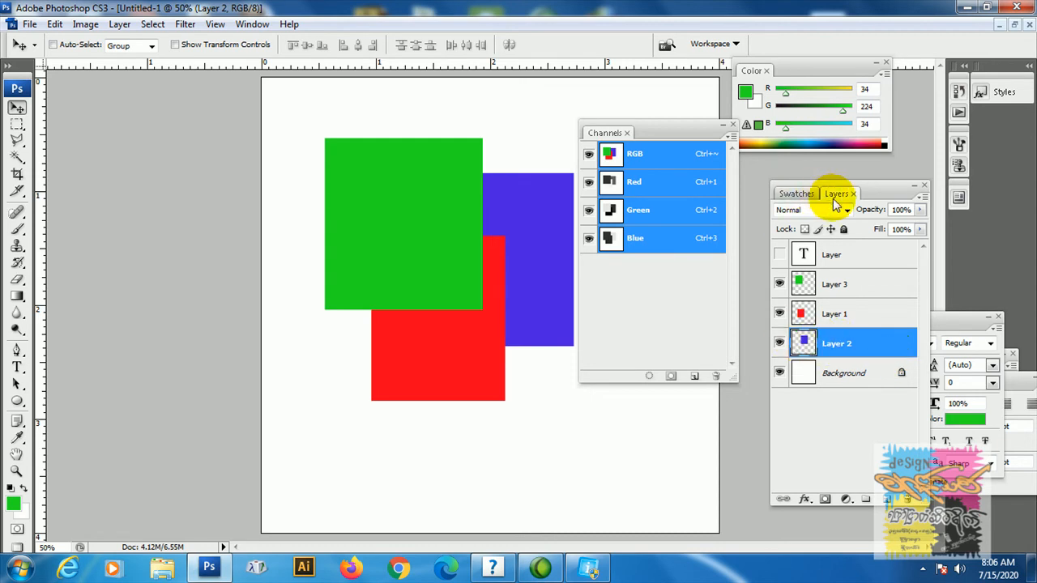
pyautogui.click(239, 25)
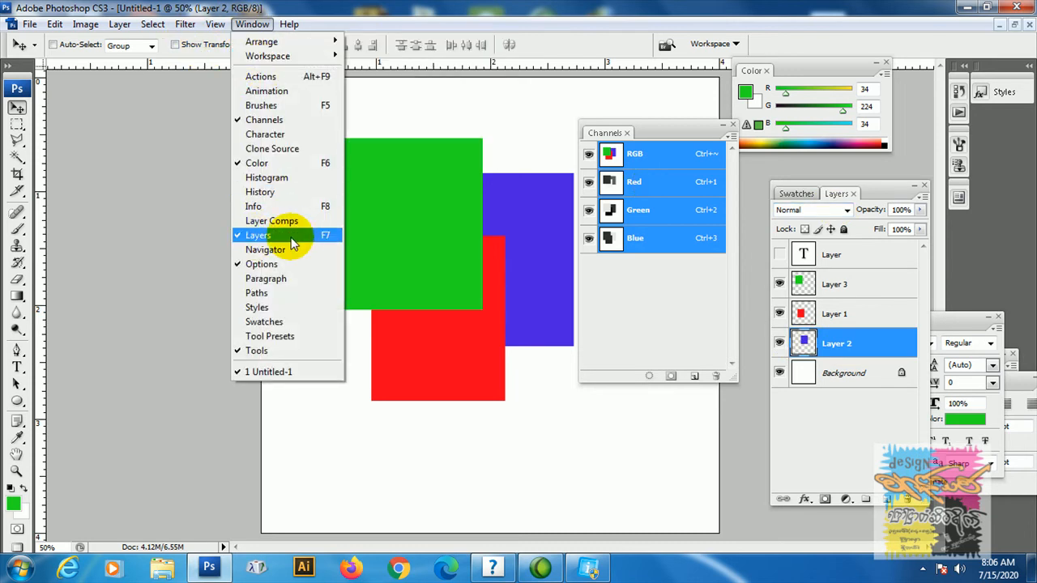
pyautogui.doubleClick(887, 193)
pyautogui.doubleClick(888, 194)
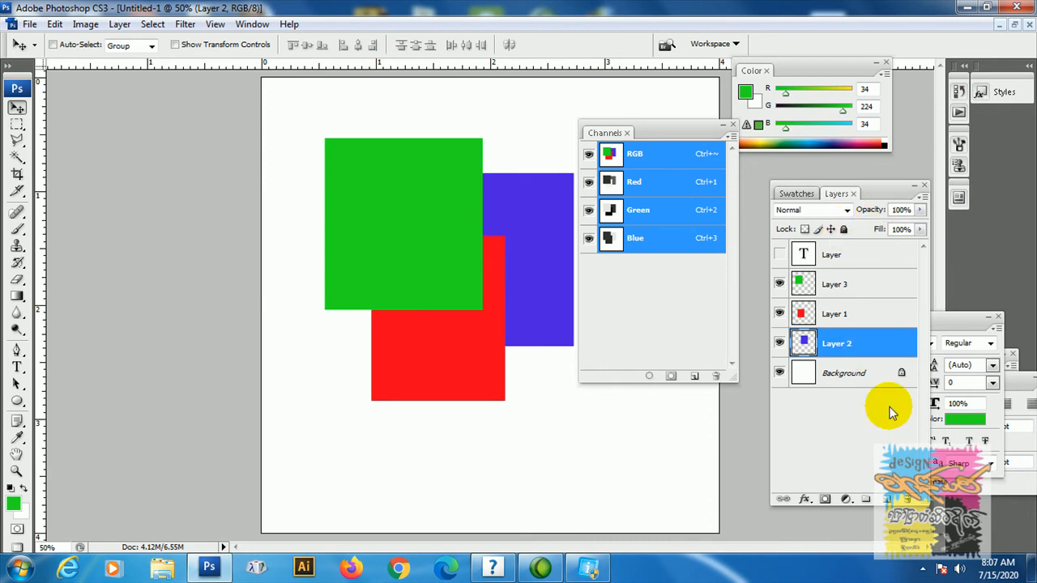
pyautogui.click(924, 198)
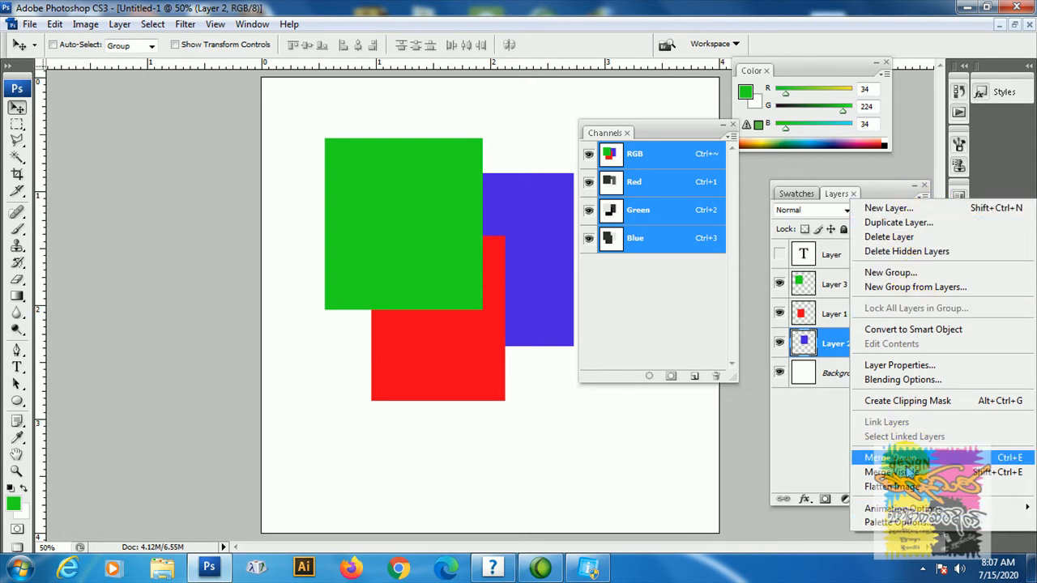
pyautogui.click(800, 459)
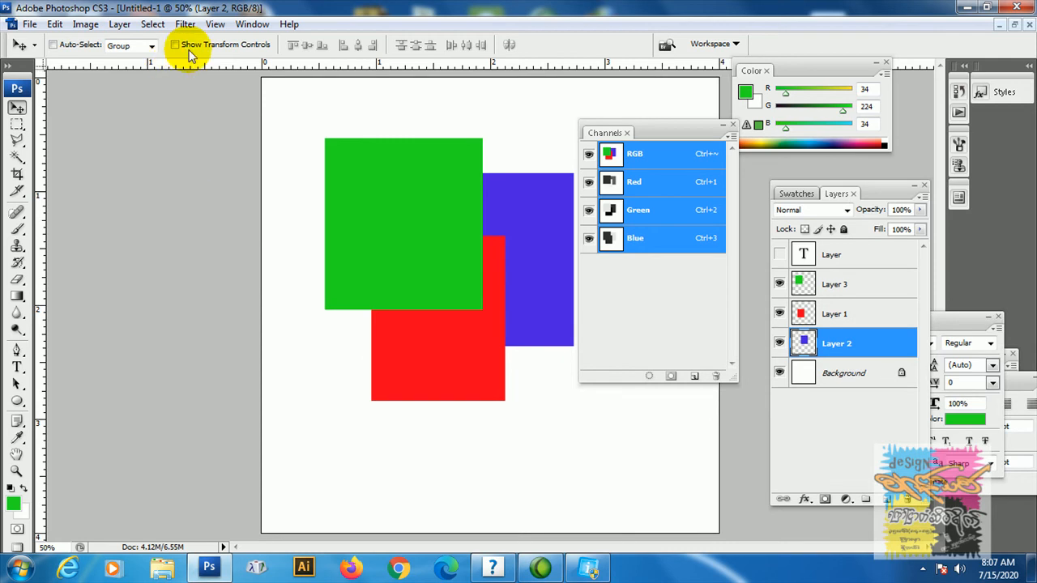
pyautogui.click(121, 24)
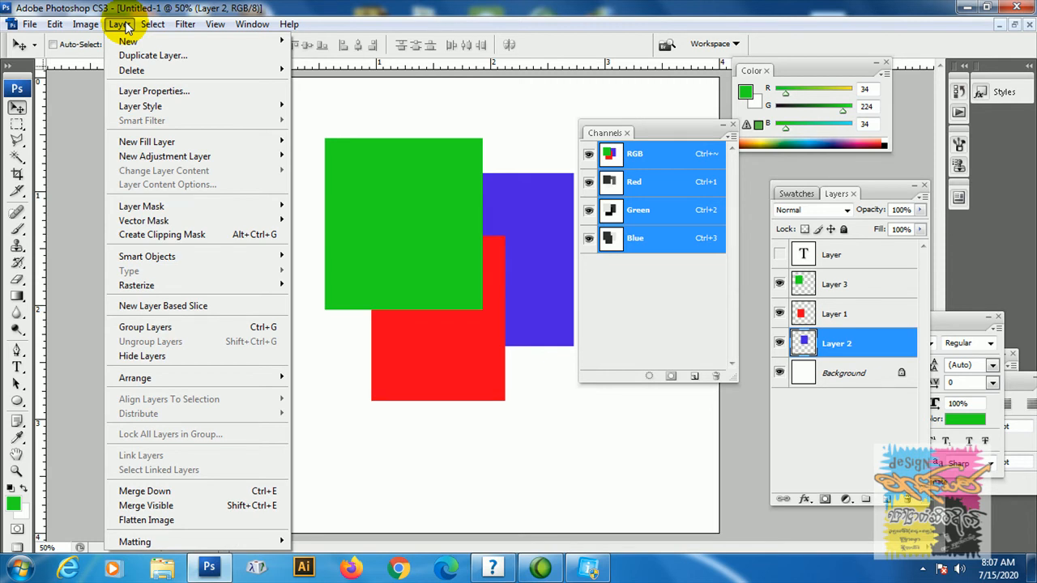
pyautogui.click(123, 25)
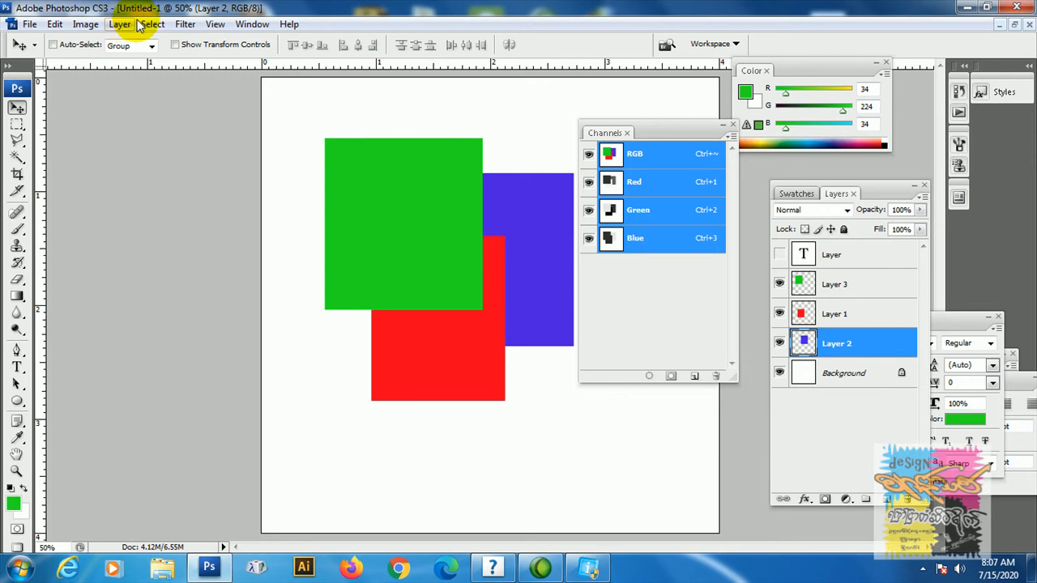
# Move the Channels palette off the canvas to the empty area left of the document.
pyautogui.moveTo(663, 132); pyautogui.dragTo(149, 160)
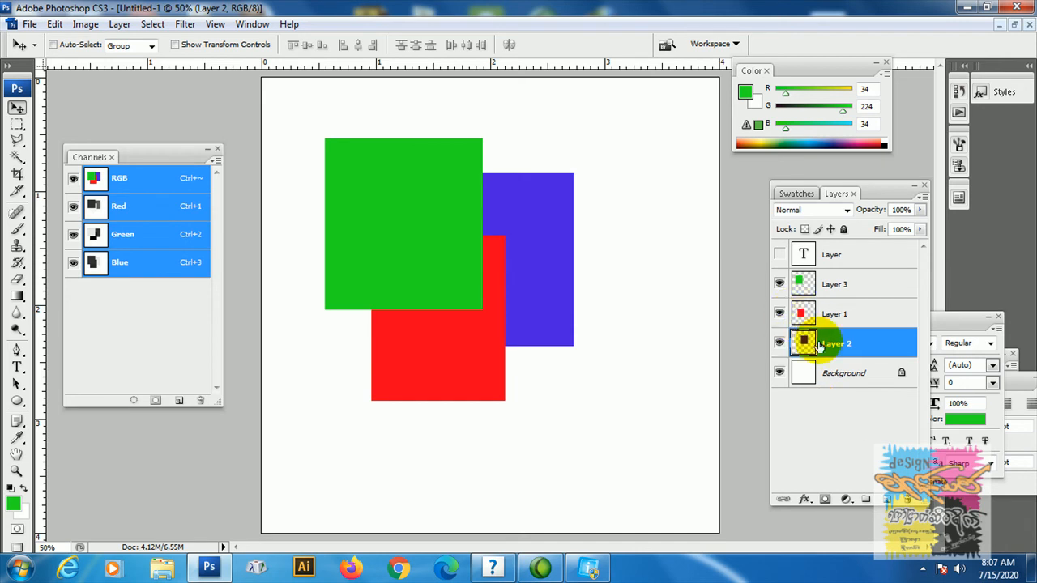
# Create a new layer above Layer 2 and rename it zanthit.
pyautogui.click(885, 501)
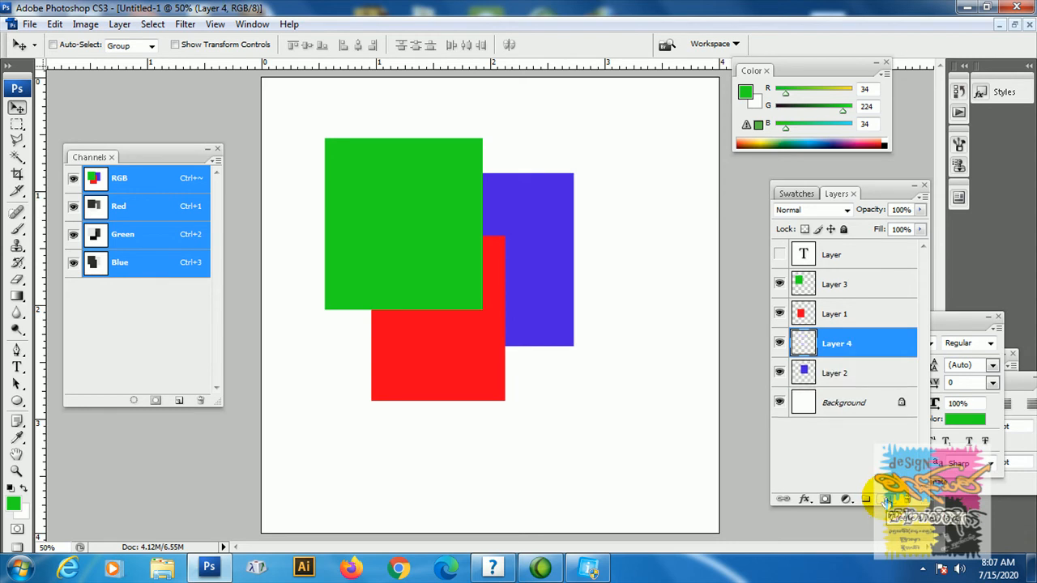
pyautogui.doubleClick(834, 344)
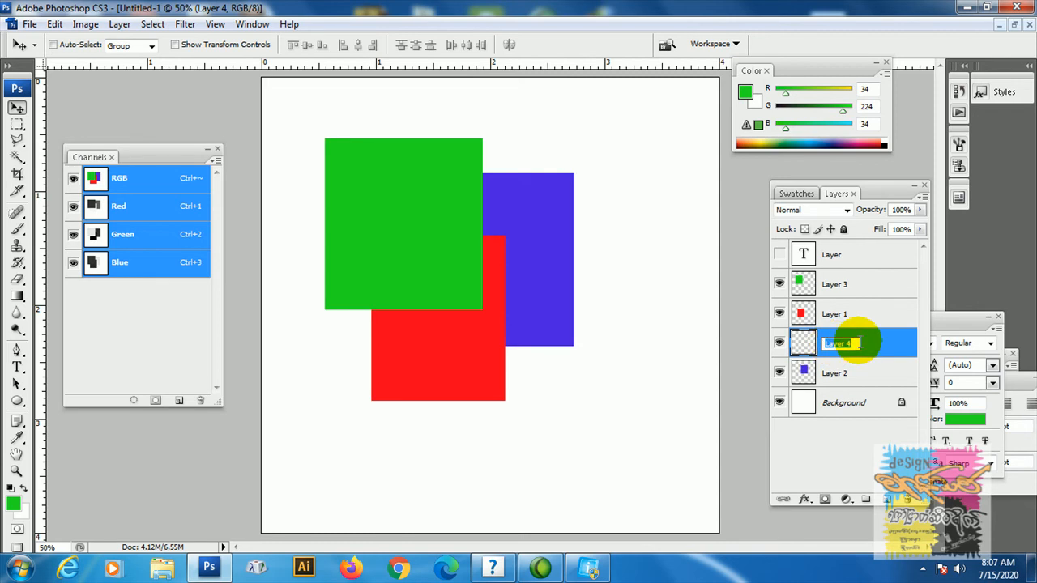
pyautogui.write('a')
pyautogui.write('anthit')
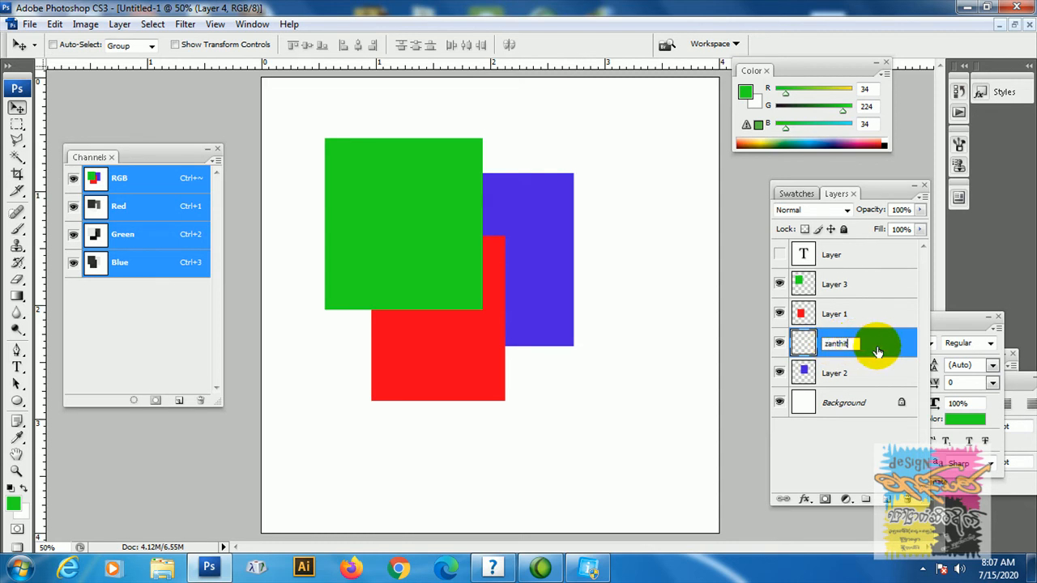
pyautogui.press('Return')
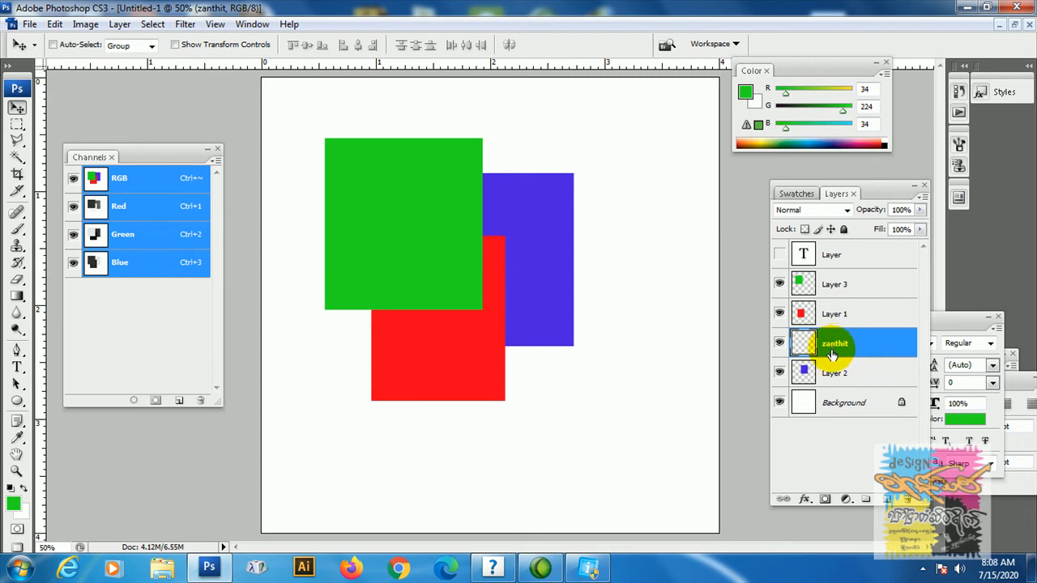
# Fill a rectangular selection over the blue square's lower-right corner with the green foreground color on the zanthit layer, and deselect.
pyautogui.click(15, 126)
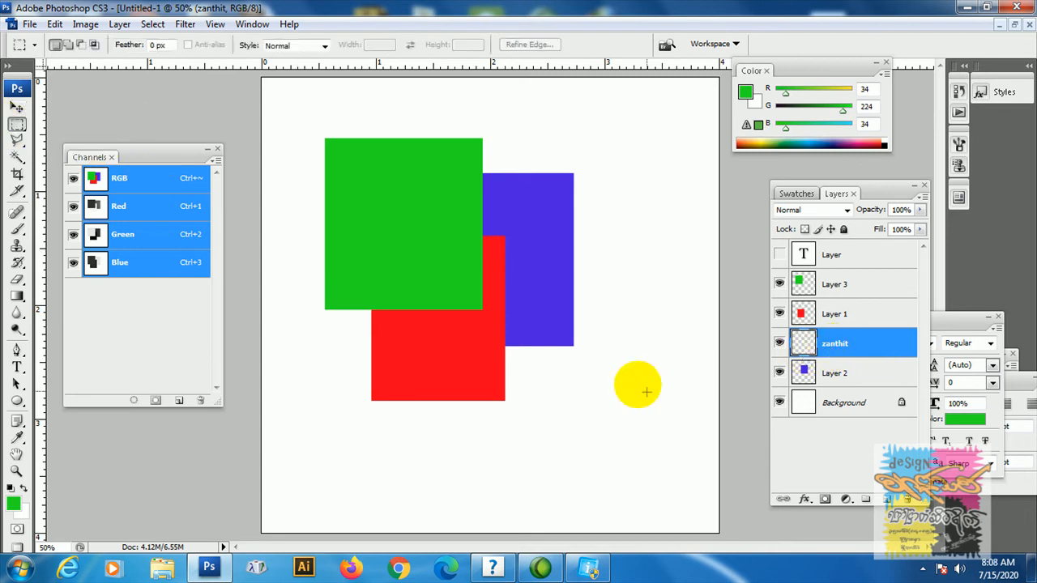
pyautogui.moveTo(489, 308); pyautogui.dragTo(622, 422)
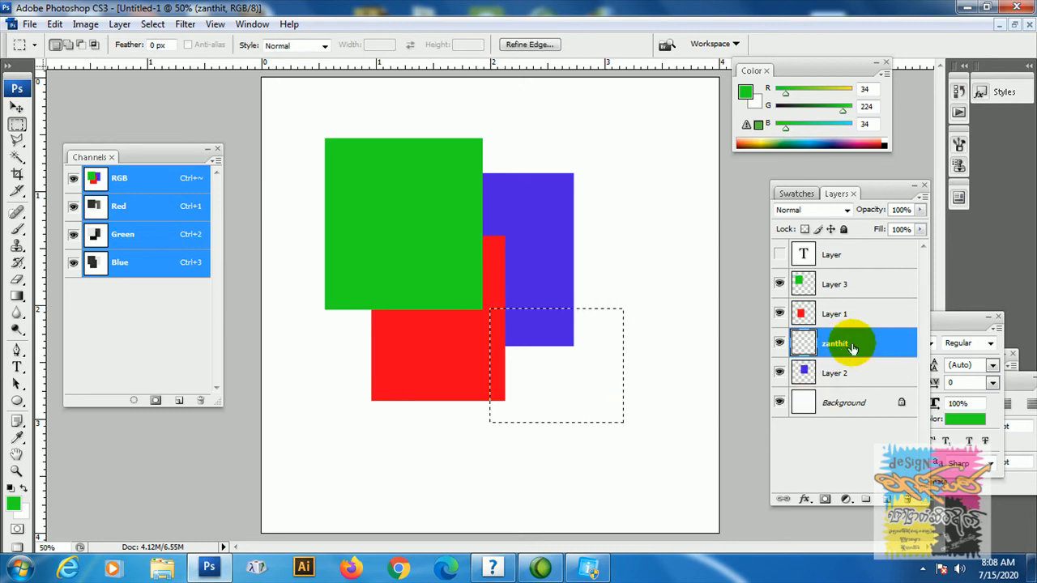
pyautogui.hotkey('alt', 'BackSpace')
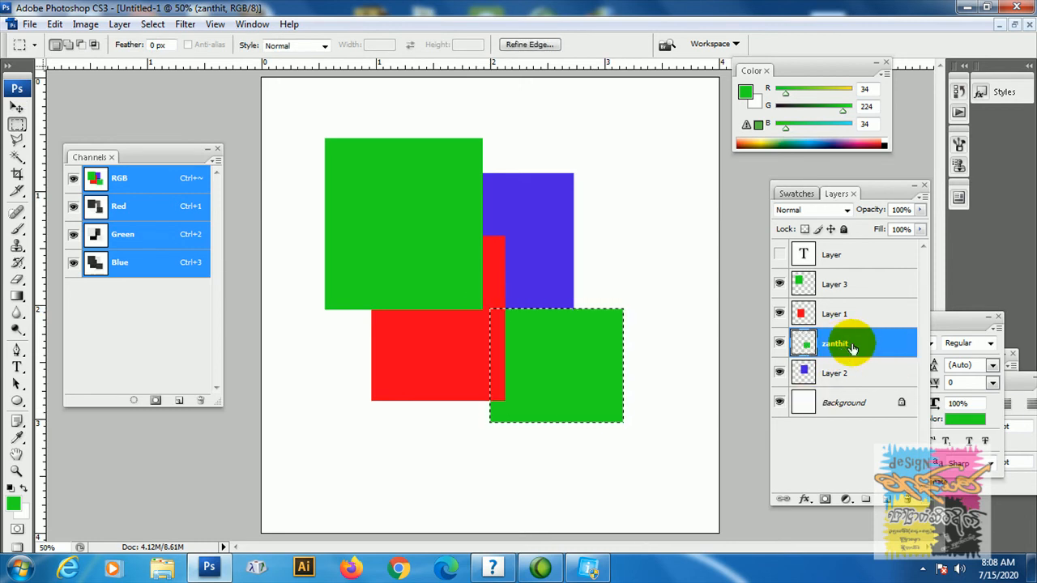
pyautogui.hotkey('ctrl', 'd')
# Move the zanthit layer's green rectangle slightly right and down, and switch the layer's visibility off and on again.
pyautogui.click(16, 105)
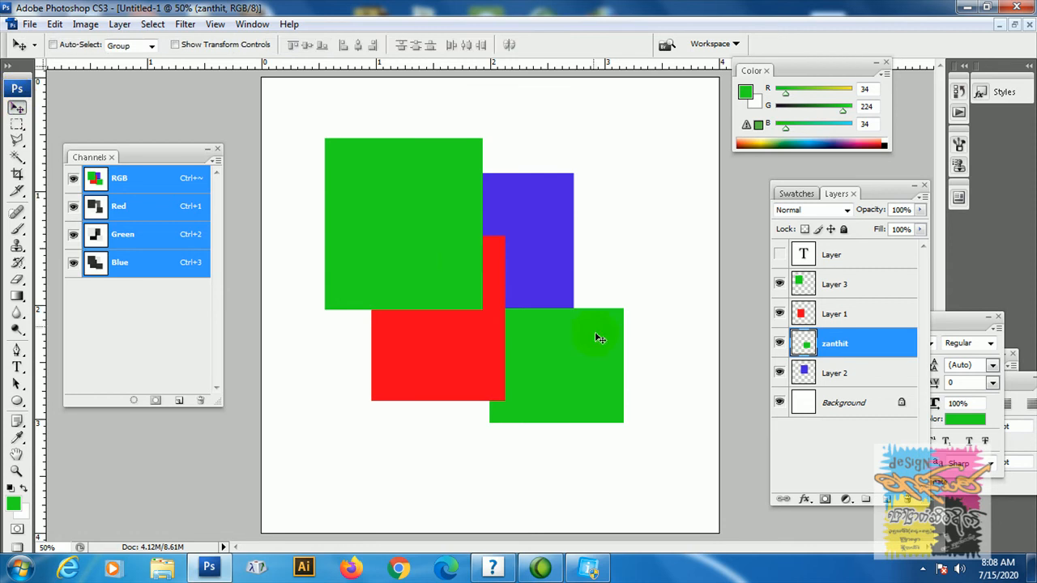
pyautogui.click(850, 349)
pyautogui.moveTo(551, 342); pyautogui.dragTo(592, 363)
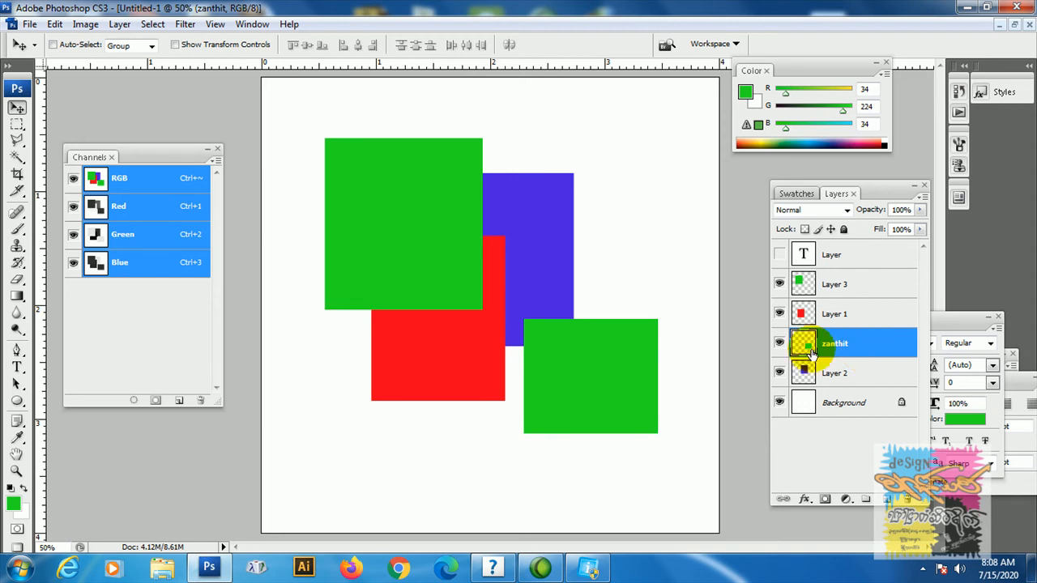
pyautogui.click(779, 344)
pyautogui.click(779, 344)
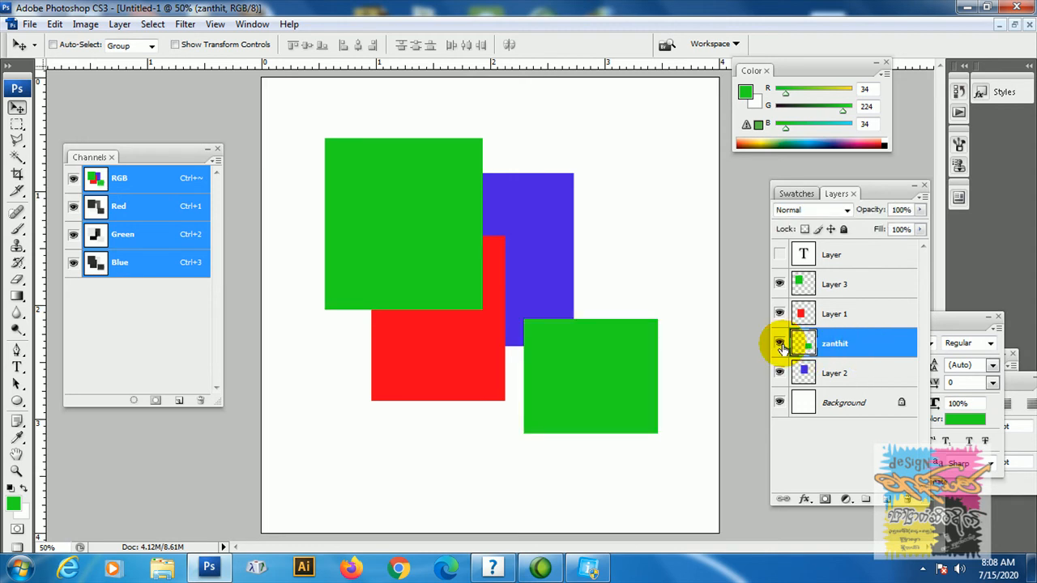
# Set the zanthit layer's color label to Orange in its layer properties.
pyautogui.rightClick(865, 347)
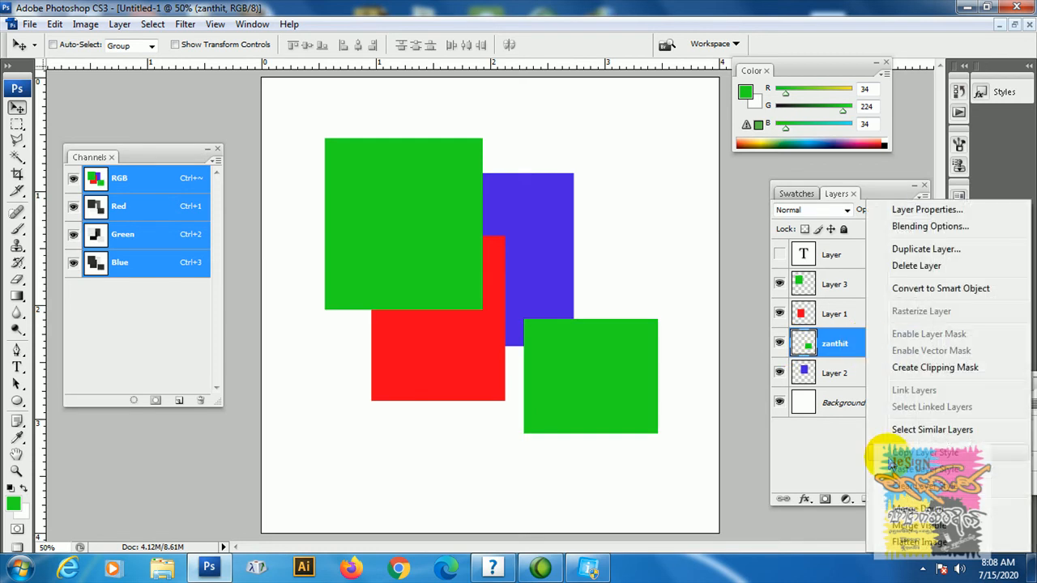
pyautogui.click(915, 209)
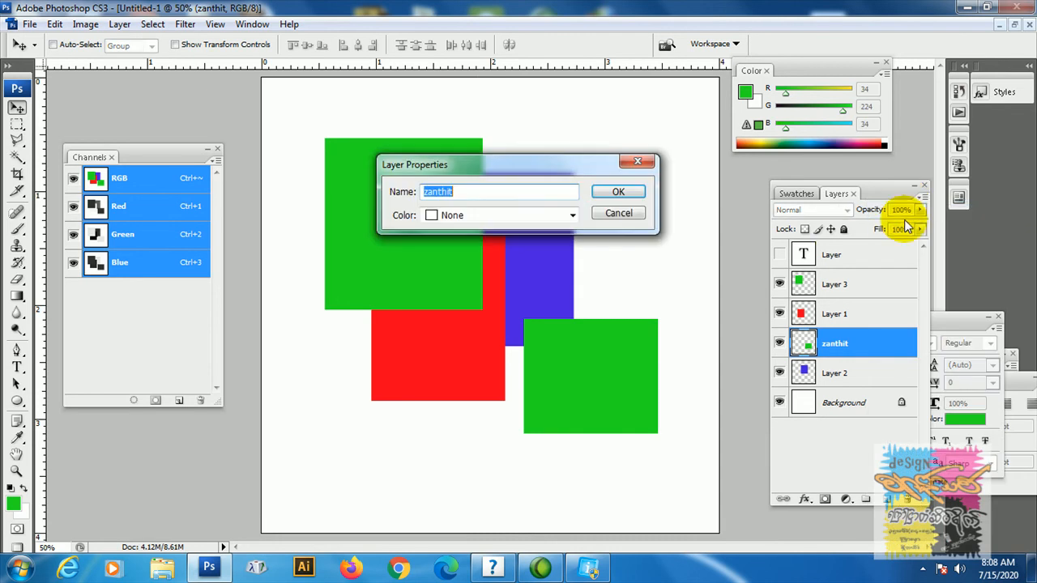
pyautogui.click(522, 215)
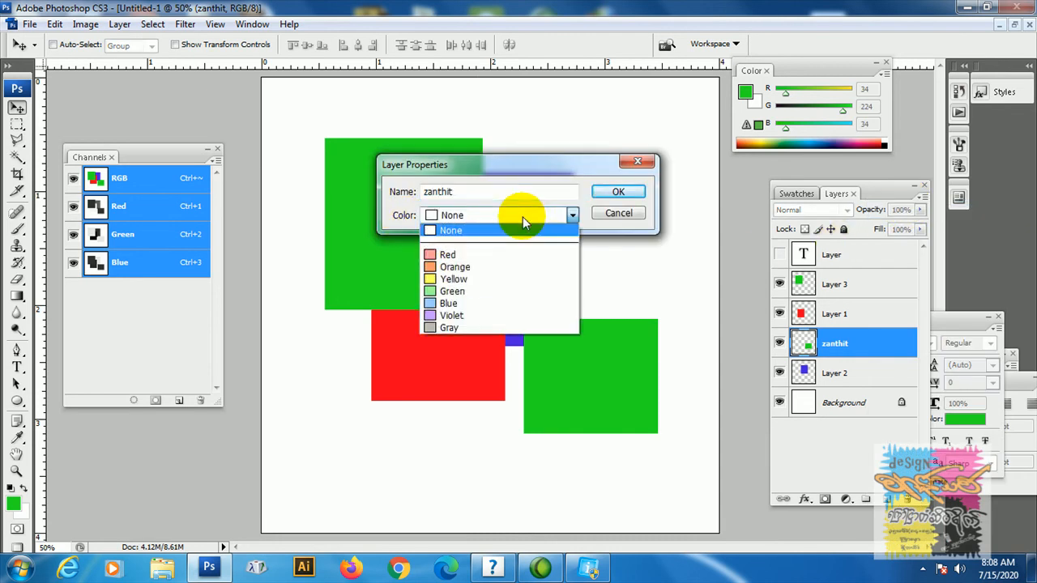
pyautogui.click(531, 268)
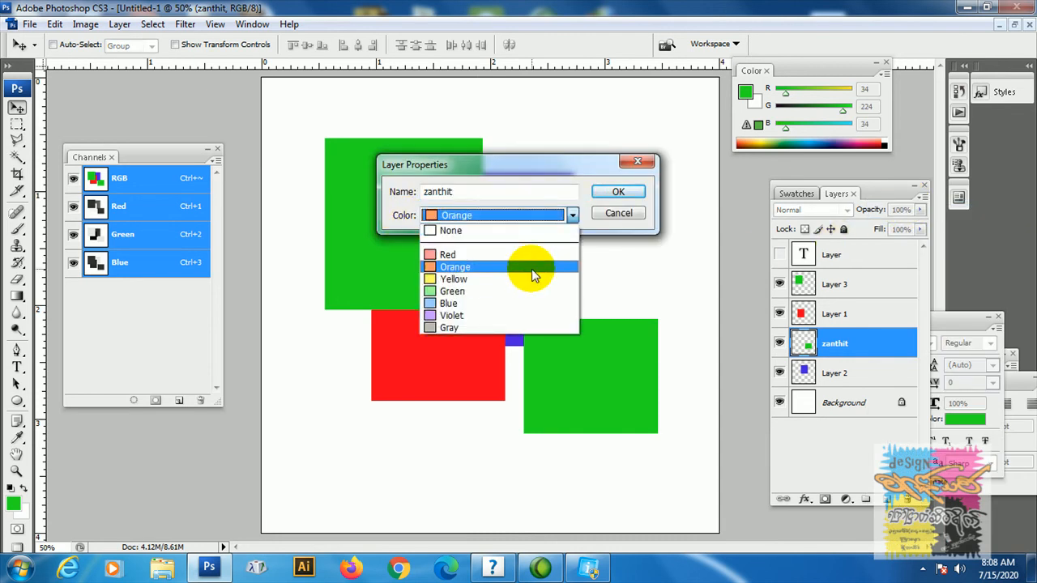
pyautogui.click(612, 194)
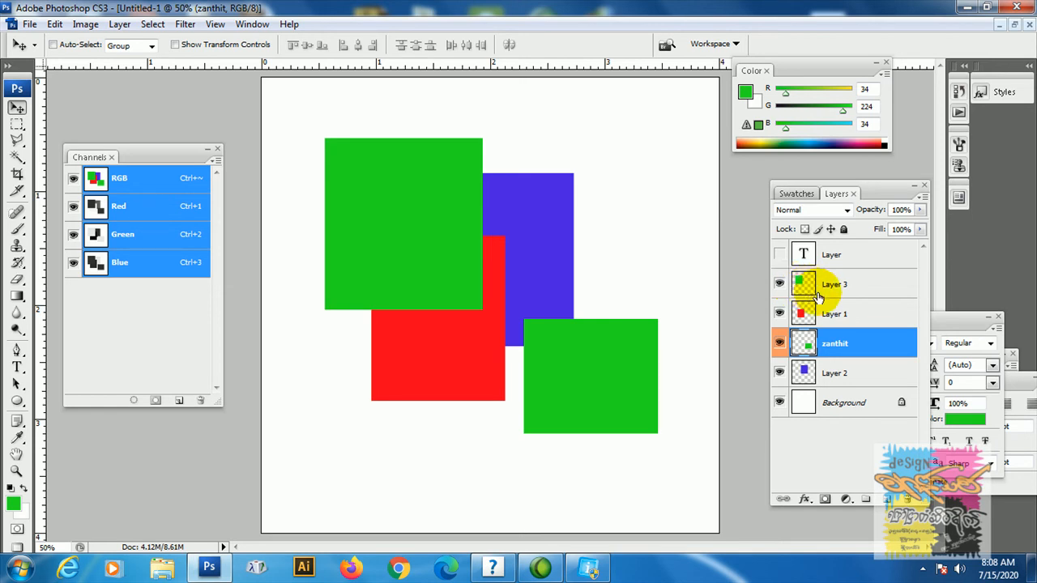
pyautogui.rightClick(868, 288)
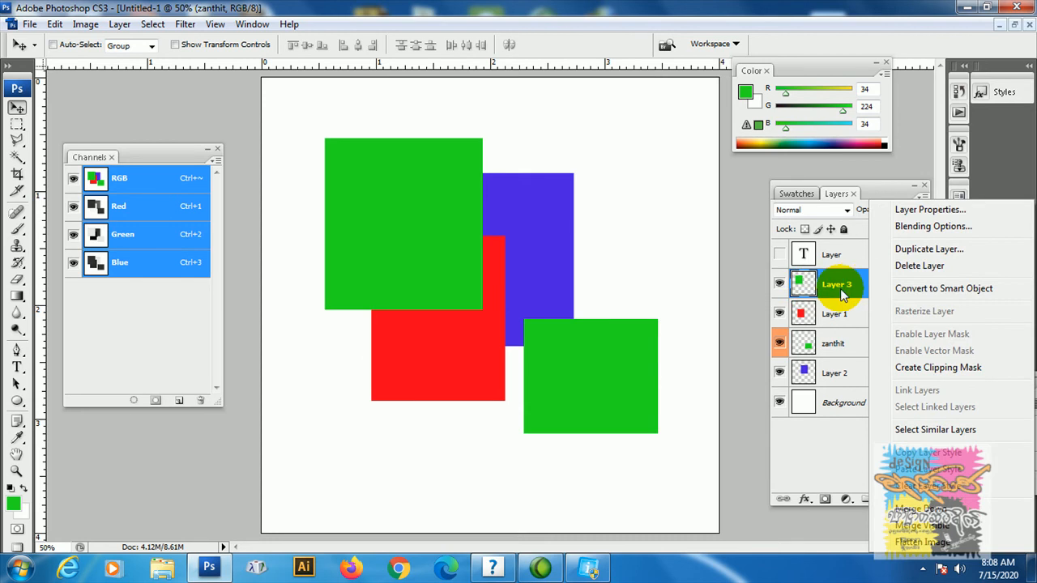
pyautogui.click(844, 283)
pyautogui.rightClick(874, 280)
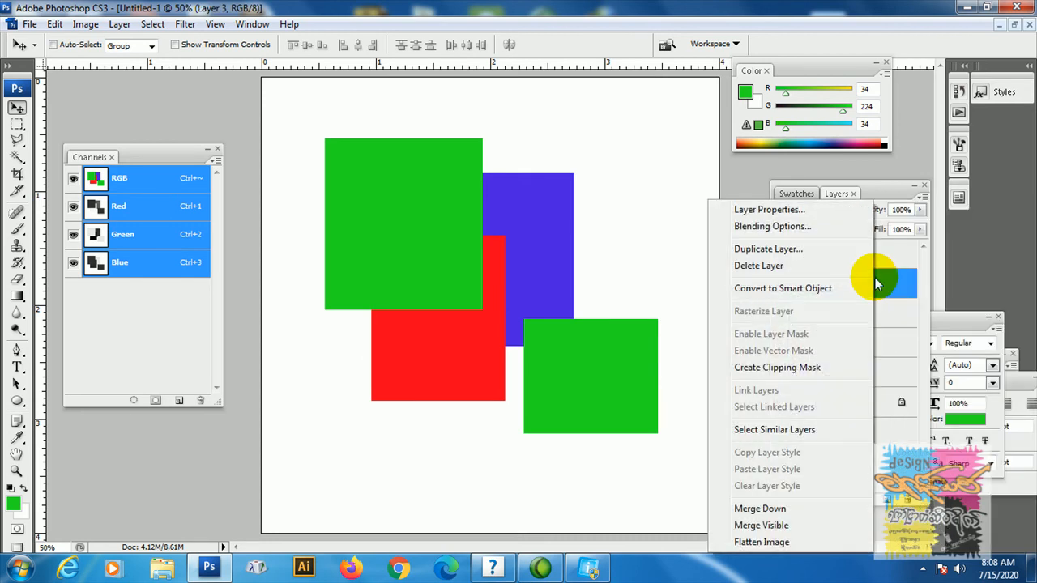
pyautogui.click(875, 279)
# Switch the layer thumbnails to large, look through the layer list, and restore small thumbnails.
pyautogui.rightClick(809, 285)
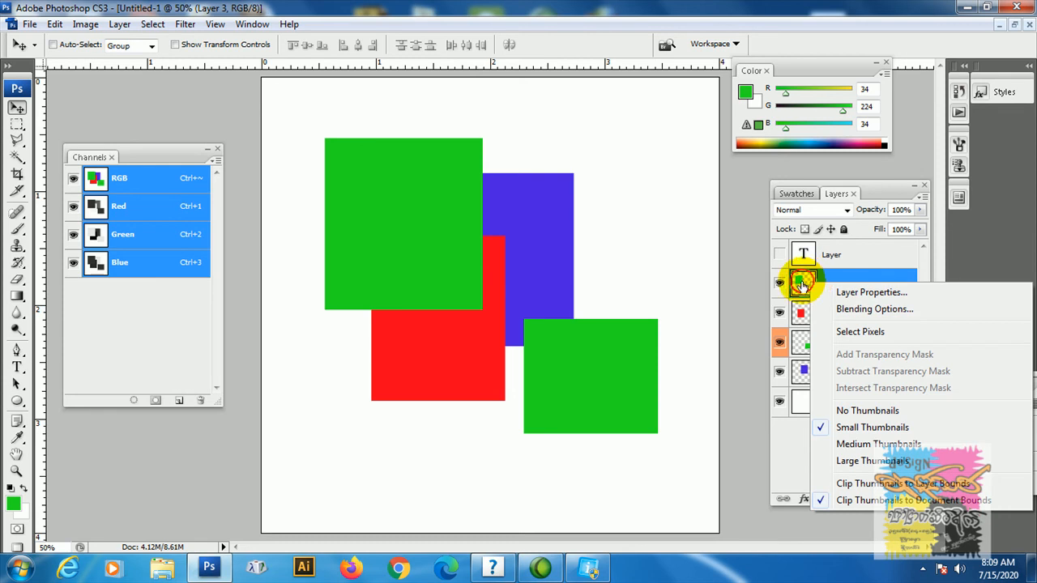
pyautogui.click(807, 289)
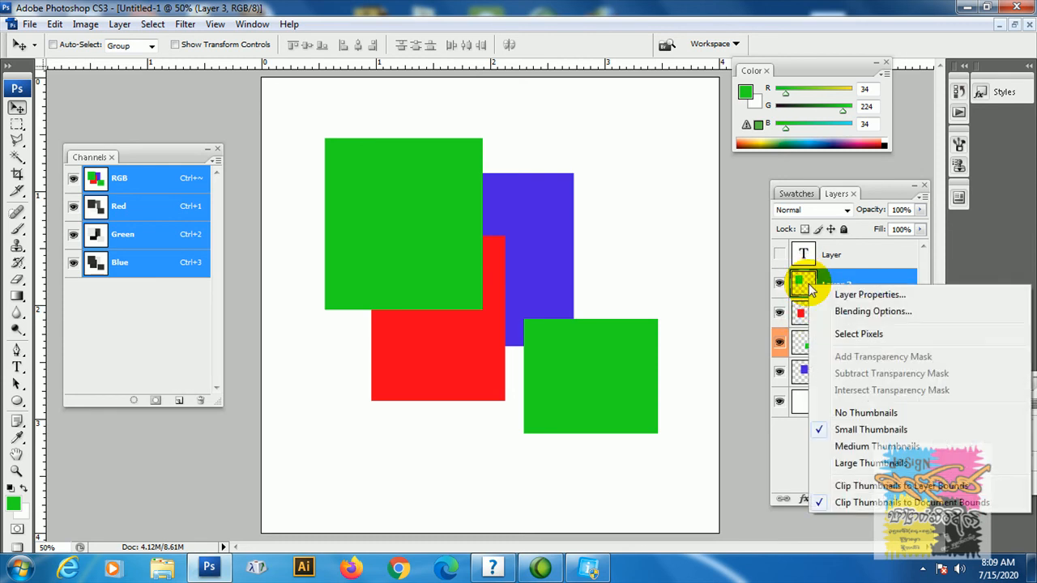
pyautogui.click(852, 464)
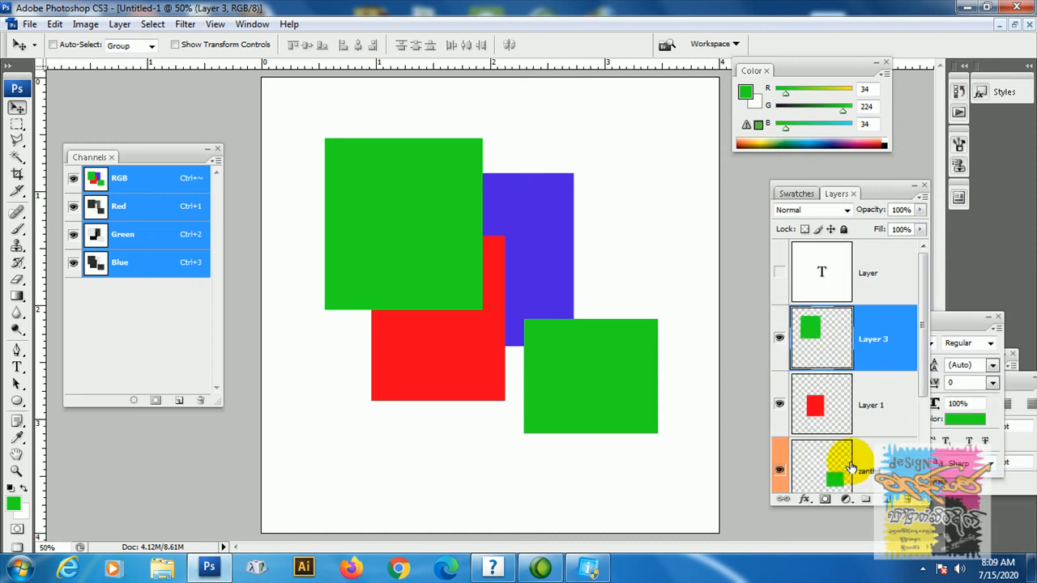
pyautogui.moveTo(919, 374); pyautogui.dragTo(937, 409)
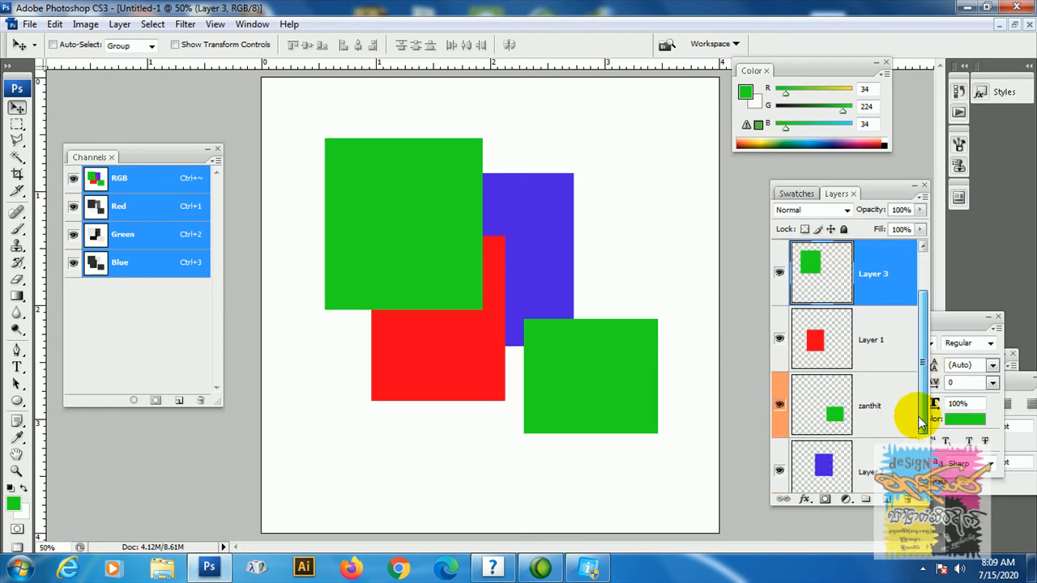
pyautogui.rightClick(818, 288)
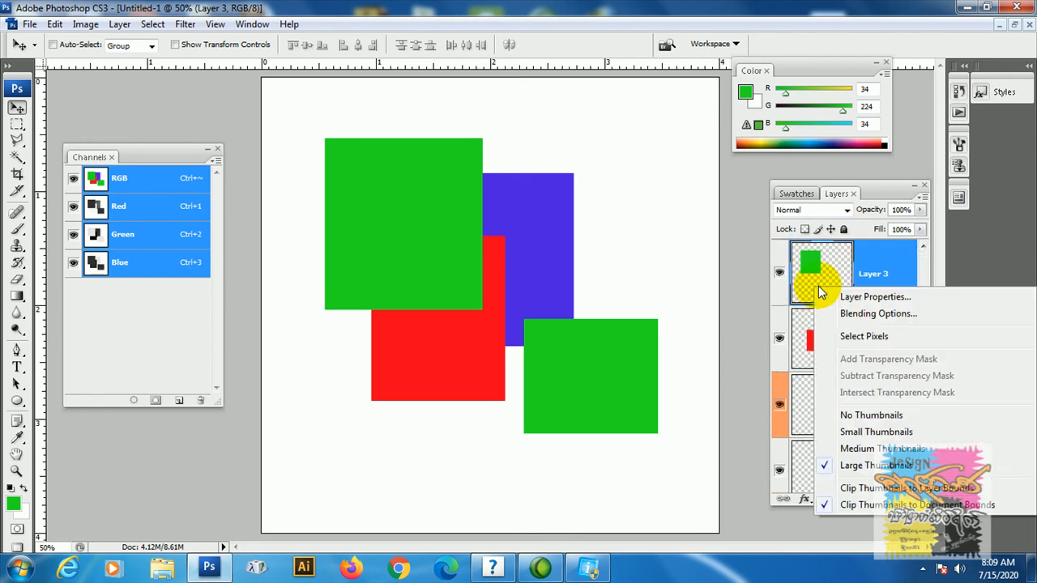
pyautogui.click(873, 432)
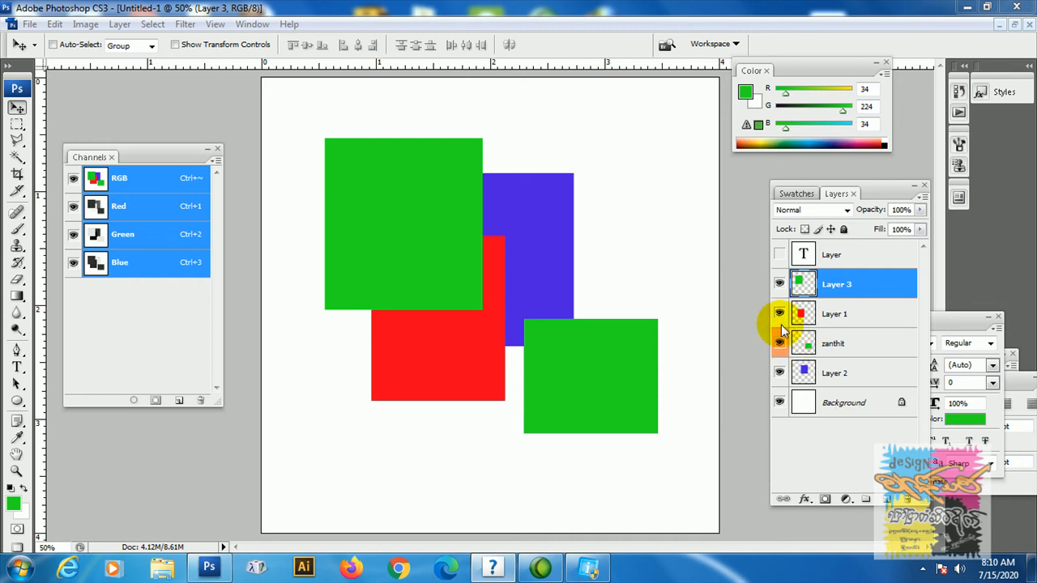
# Toggle Layer 2's visibility off and on several times, ending with the blue square hidden.
pyautogui.click(778, 374)
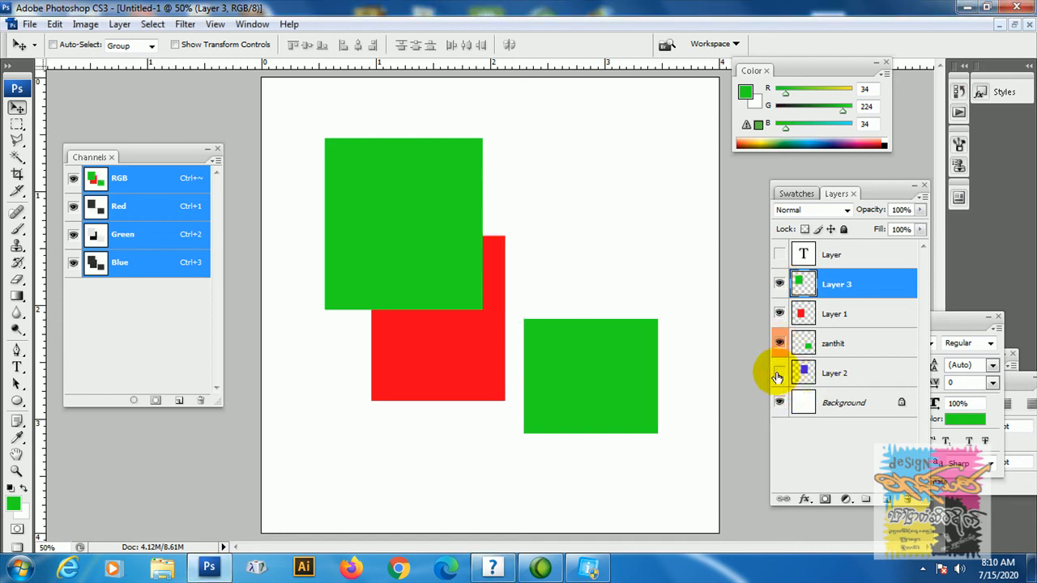
pyautogui.click(778, 374)
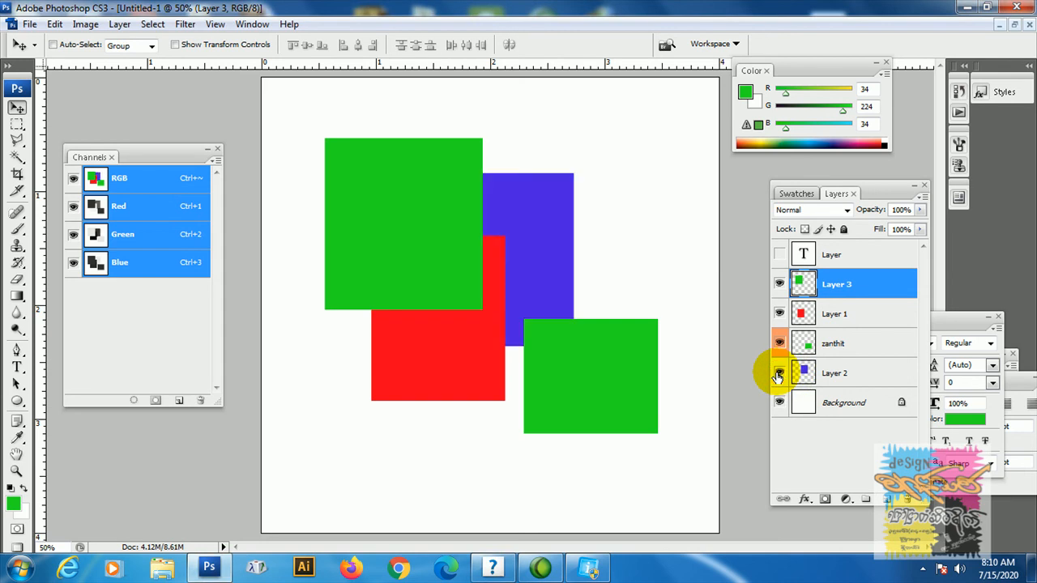
pyautogui.click(779, 375)
pyautogui.click(779, 375)
pyautogui.click(779, 375)
pyautogui.click(779, 375)
pyautogui.click(779, 375)
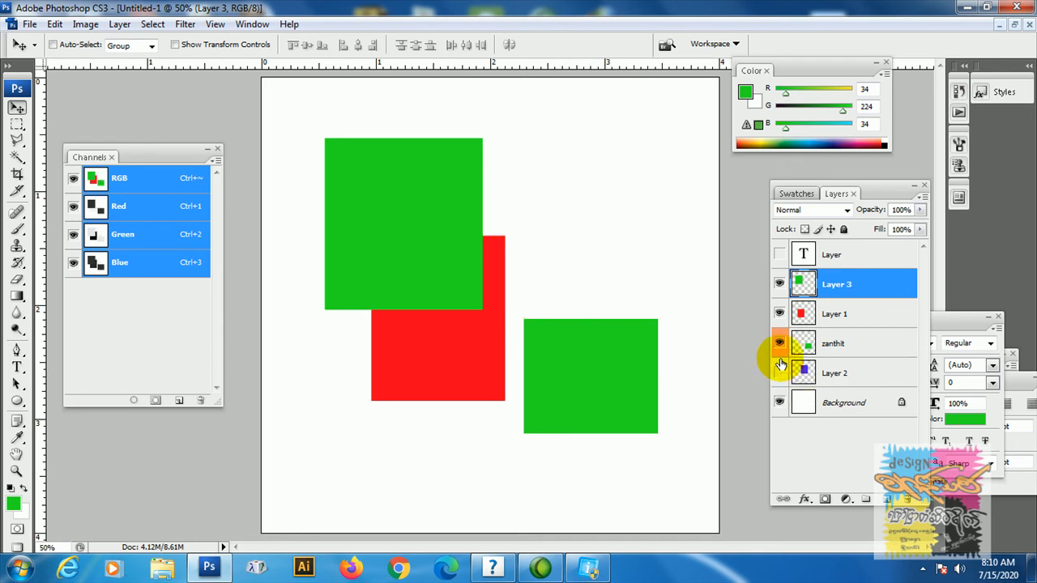
# Hide Layer 1 as well, and make both Layer 1 and Layer 2 visible again.
pyautogui.click(779, 314)
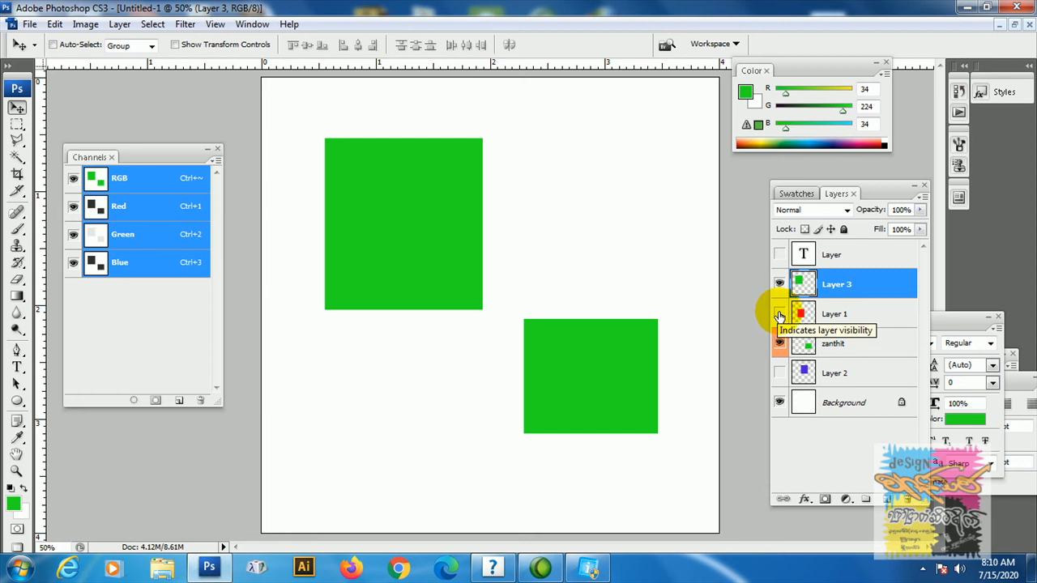
pyautogui.click(779, 314)
pyautogui.click(778, 373)
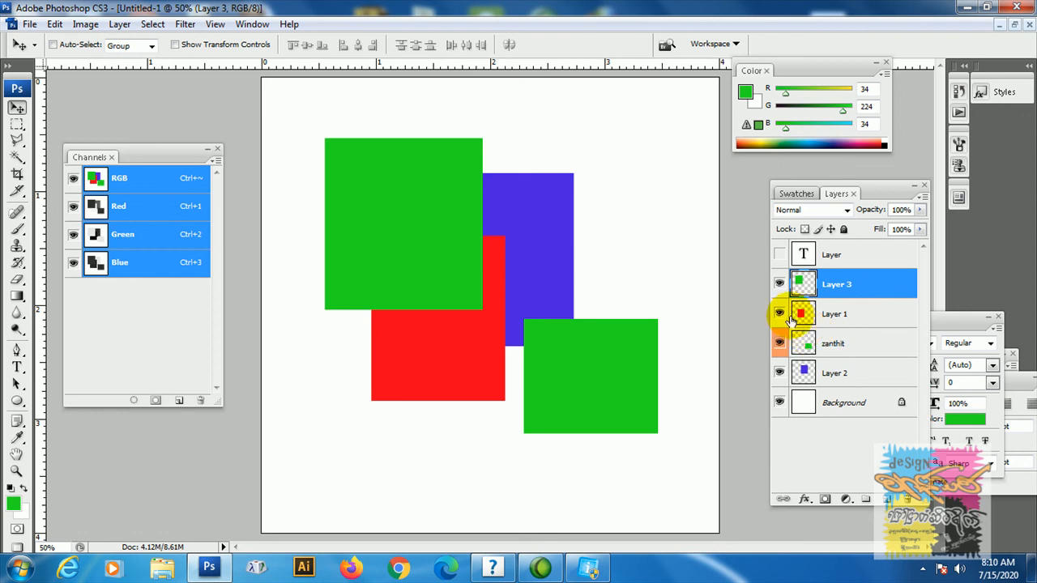
# Select Layer 1, isolate it by hiding all other layers, and restore the other layers' visibility.
pyautogui.click(865, 315)
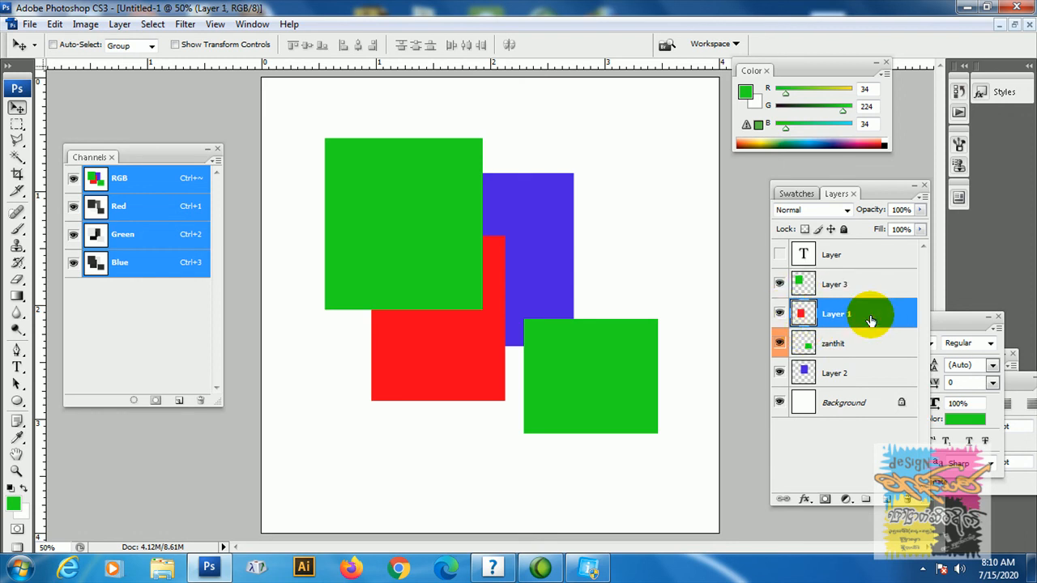
pyautogui.keyDown('alt'); pyautogui.click(780, 316); pyautogui.keyUp('alt')
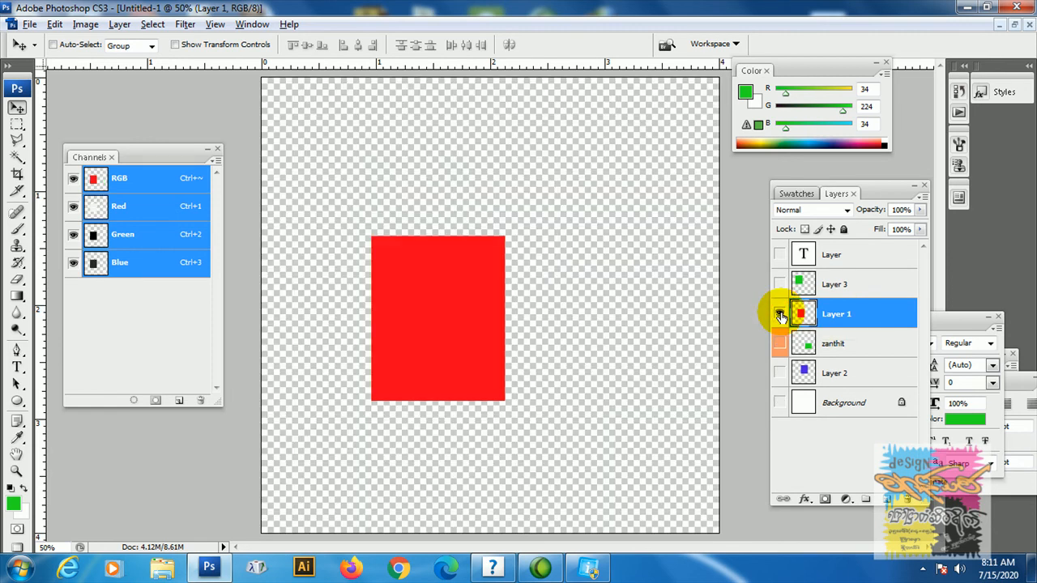
pyautogui.keyDown('alt'); pyautogui.click(780, 315); pyautogui.keyUp('alt')
pyautogui.keyDown('alt'); pyautogui.click(780, 316); pyautogui.keyUp('alt')
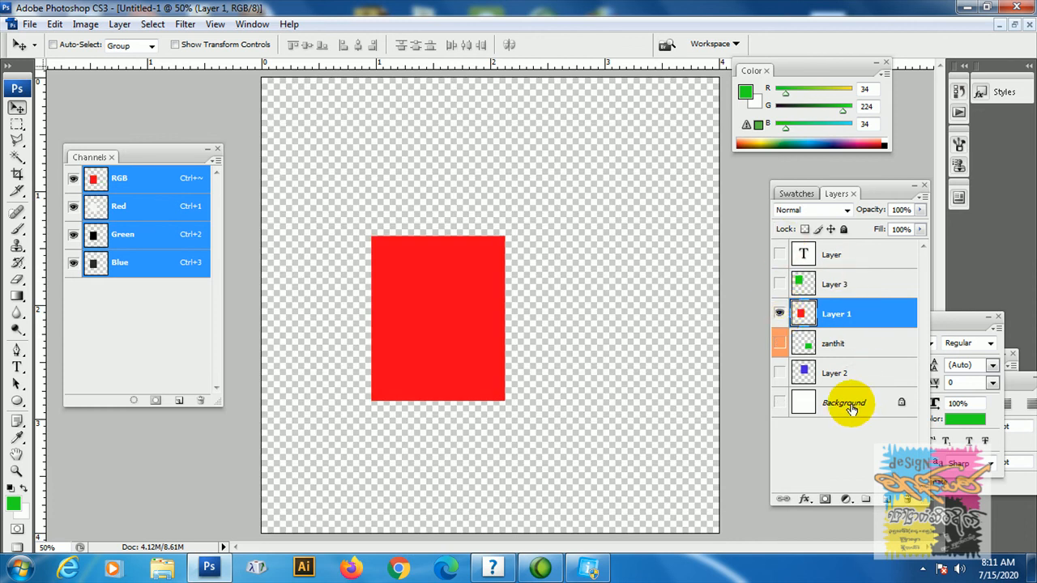
pyautogui.keyDown('alt'); pyautogui.click(778, 315); pyautogui.keyUp('alt')
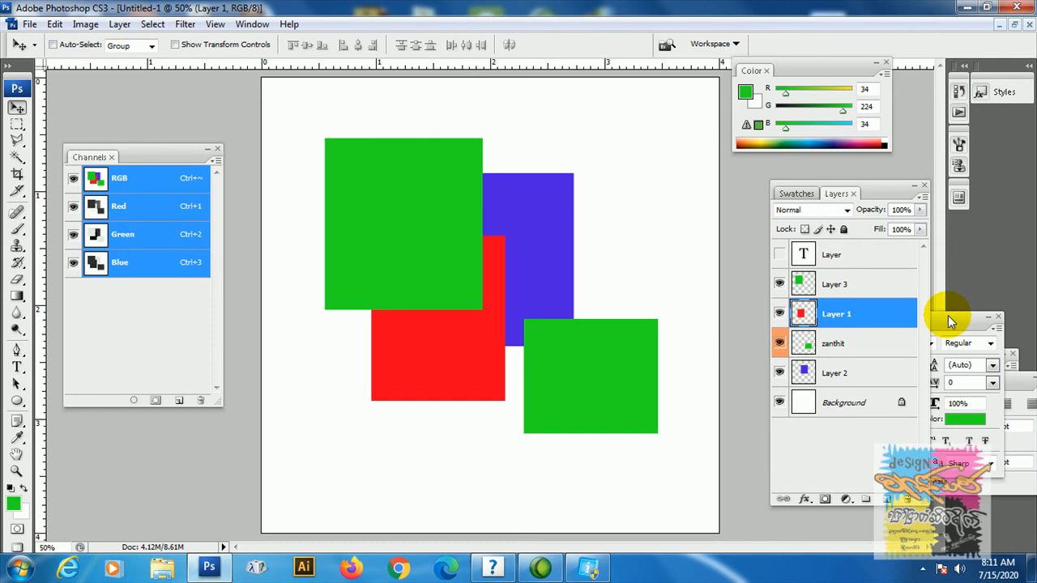
# Duplicate the zanthit layer and merge the copy back down into it, two times in a row.
pyautogui.click(878, 343)
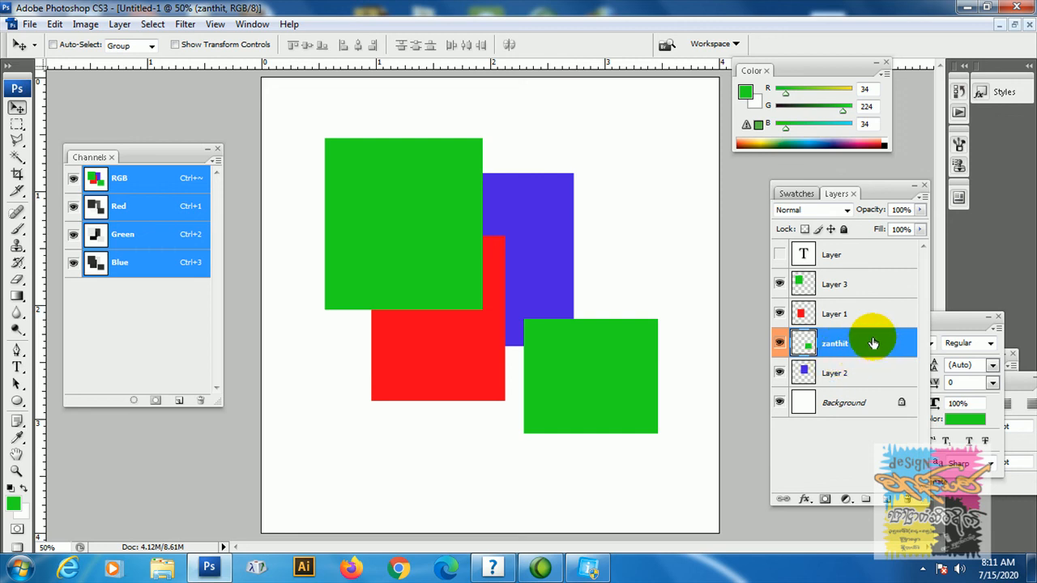
pyautogui.moveTo(871, 341); pyautogui.dragTo(887, 497)
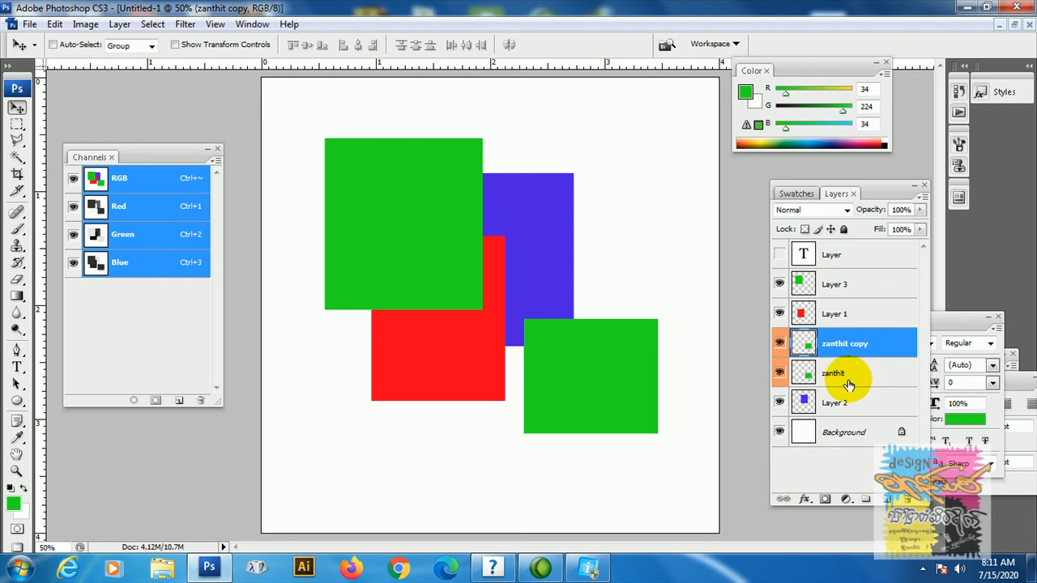
pyautogui.hotkey('ctrl', 'e')
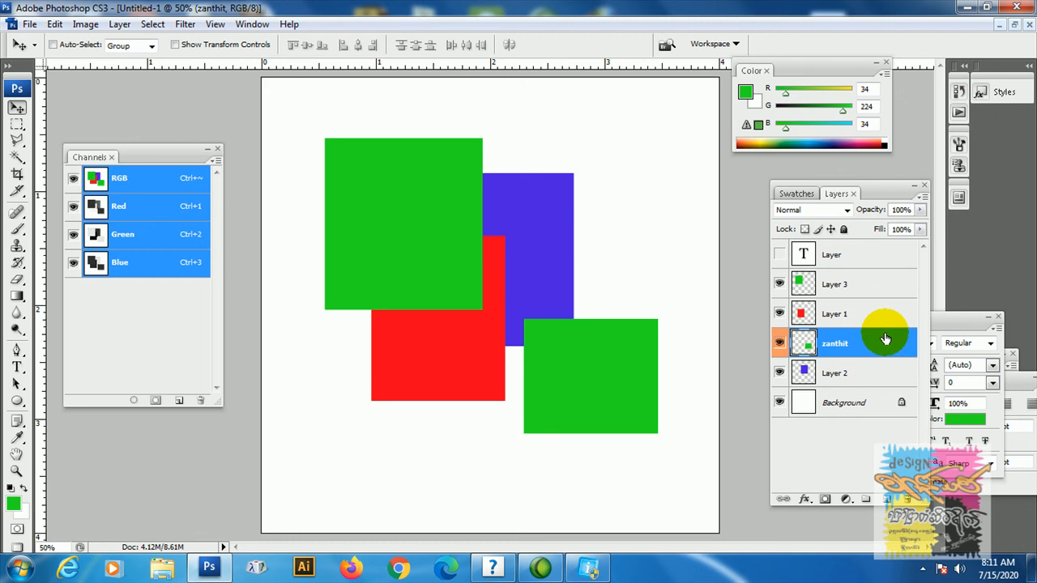
pyautogui.hotkey('ctrl', 'j')
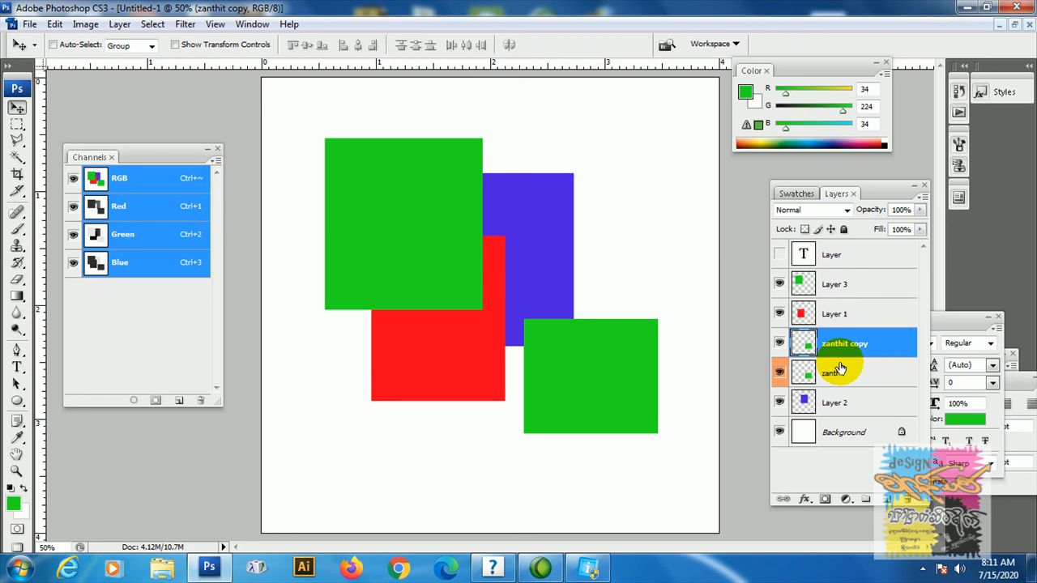
pyautogui.hotkey('ctrl', 'e')
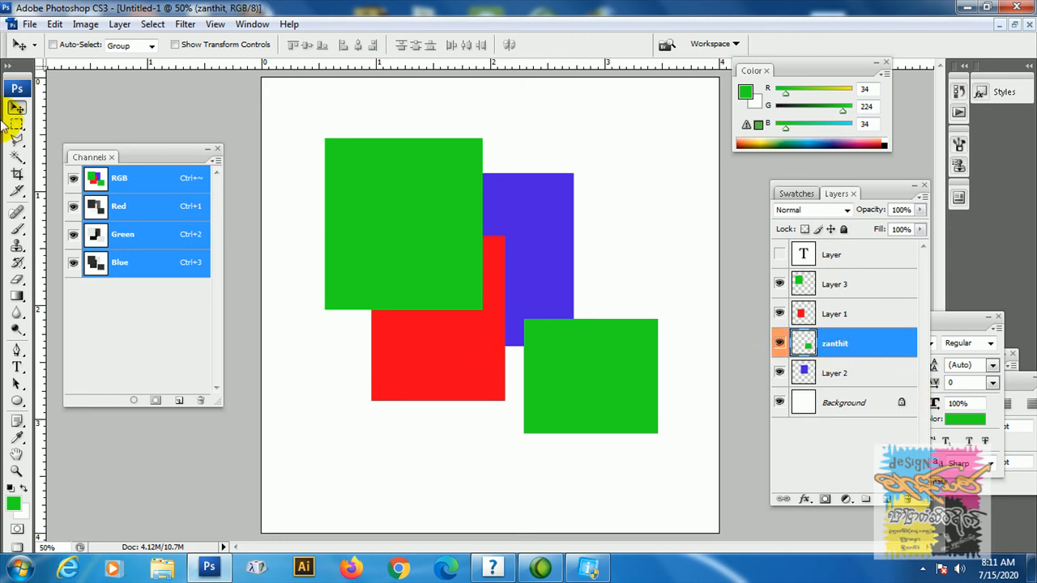
# Marquee a rectangle from the large green square to the zanthit rectangle's upper-left corner and copy zanthit's selected pixels to a new layer.
pyautogui.click(17, 125)
pyautogui.moveTo(375, 136); pyautogui.dragTo(534, 344)
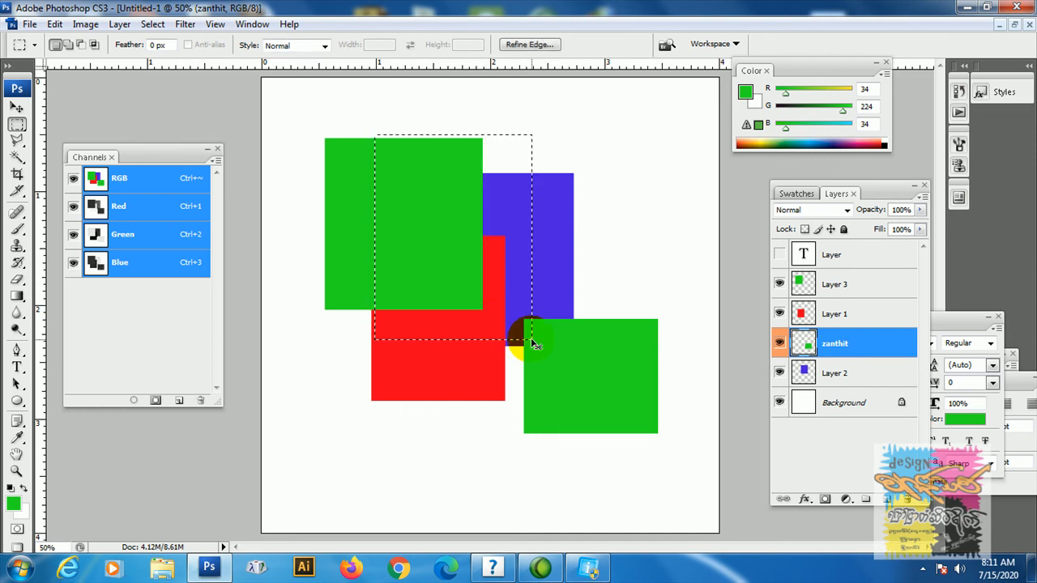
pyautogui.hotkey('ctrl', 'j')
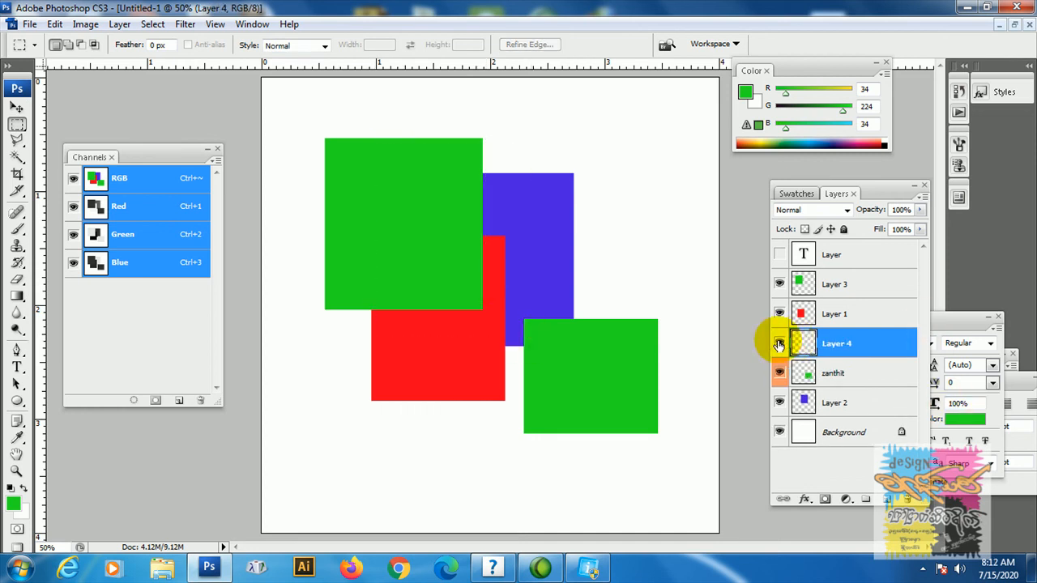
pyautogui.click(15, 106)
pyautogui.click(14, 126)
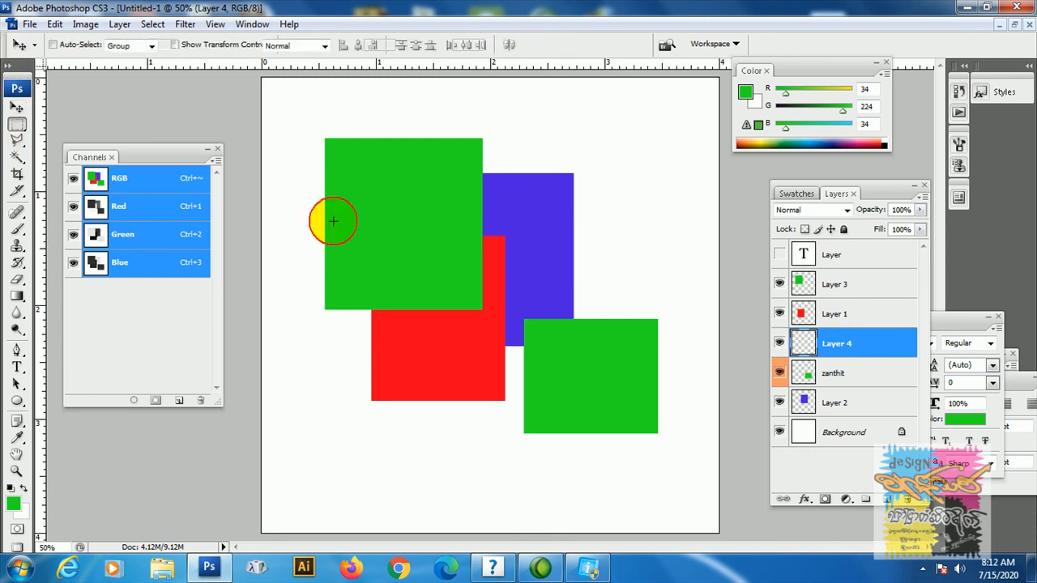
pyautogui.moveTo(545, 283); pyautogui.dragTo(662, 457)
pyautogui.click(885, 379)
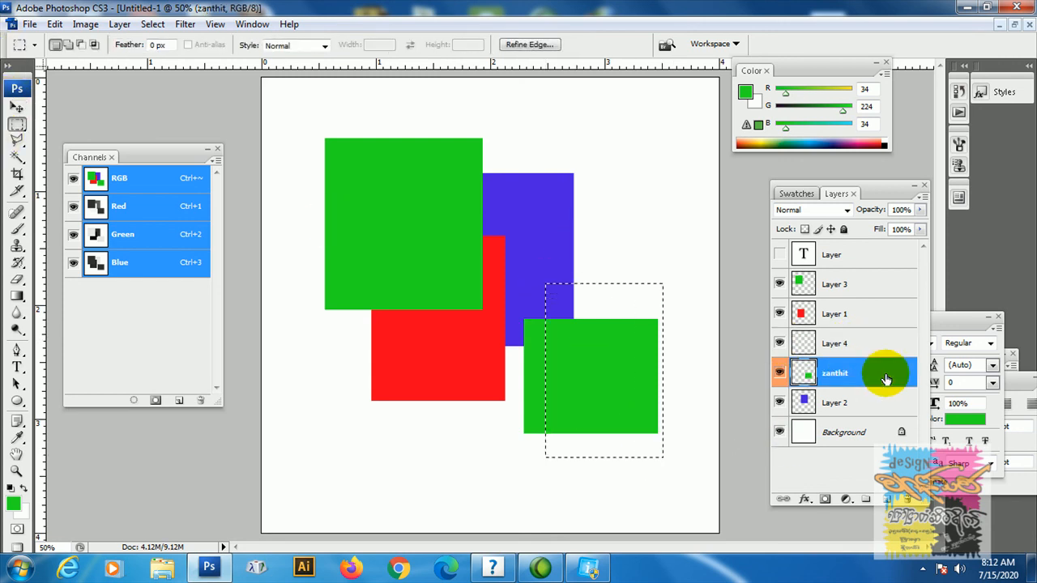
pyautogui.hotkey('ctrl', 'j')
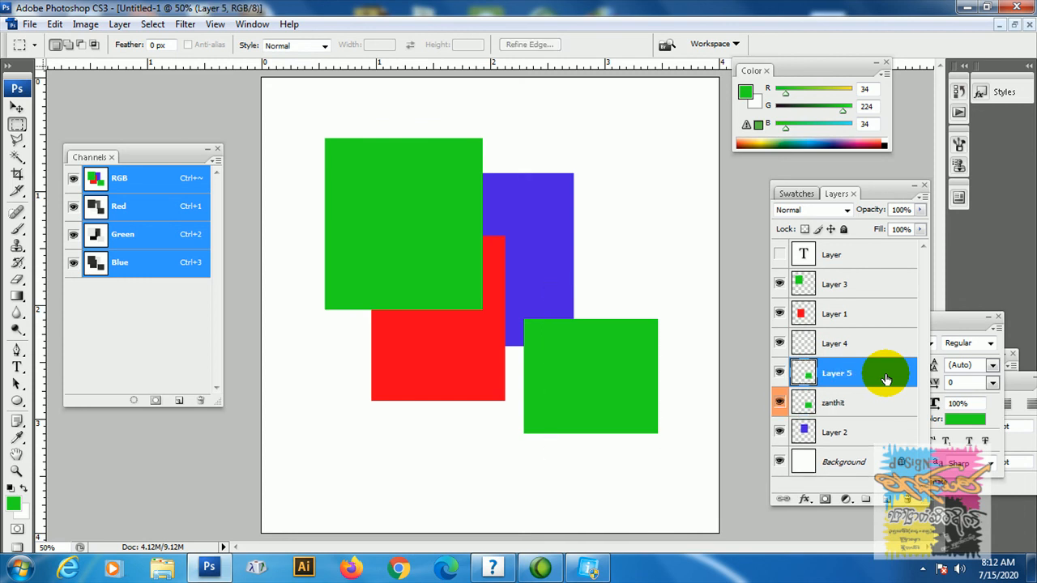
pyautogui.click(15, 106)
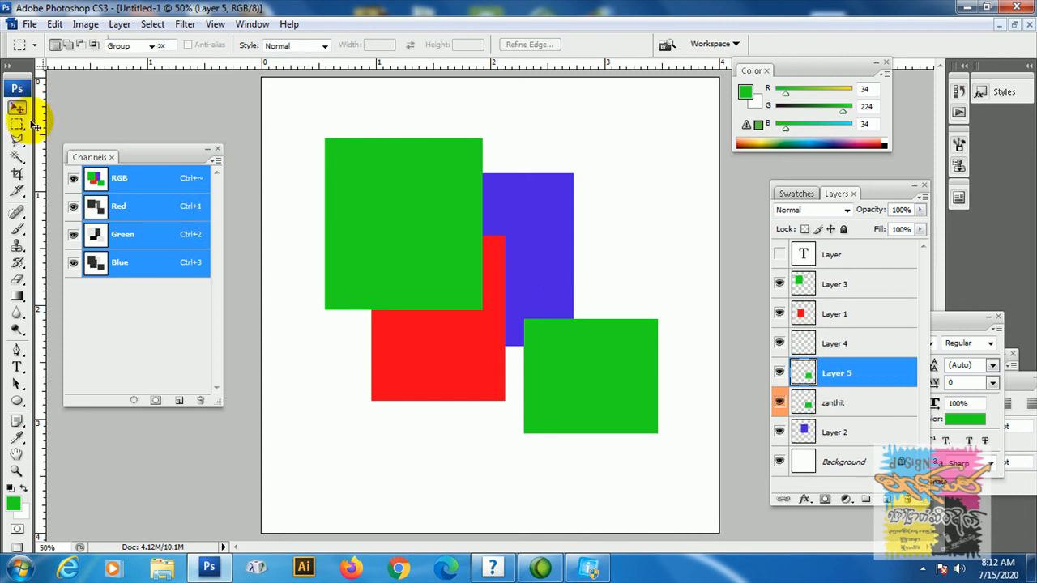
pyautogui.moveTo(614, 370); pyautogui.dragTo(649, 167)
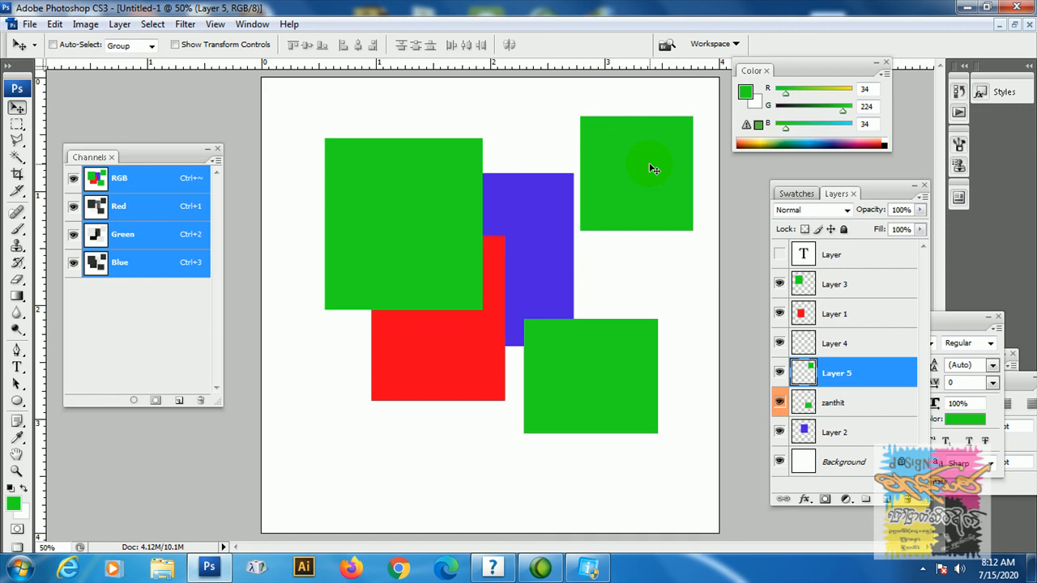
# Marquee the upper part of the large green square and try to copy that area from the zanthit layer to a new layer.
pyautogui.click(857, 412)
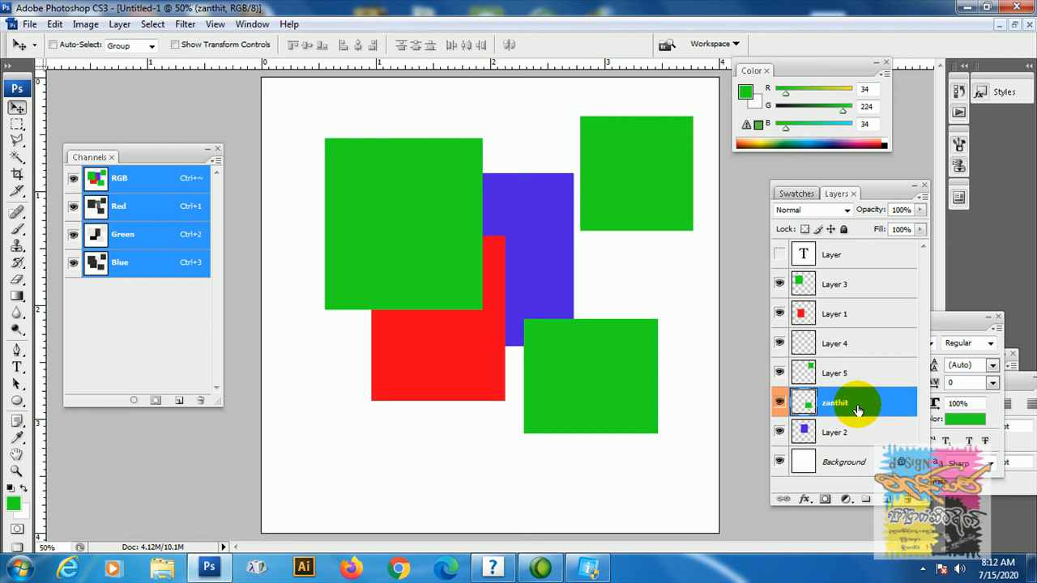
pyautogui.click(17, 124)
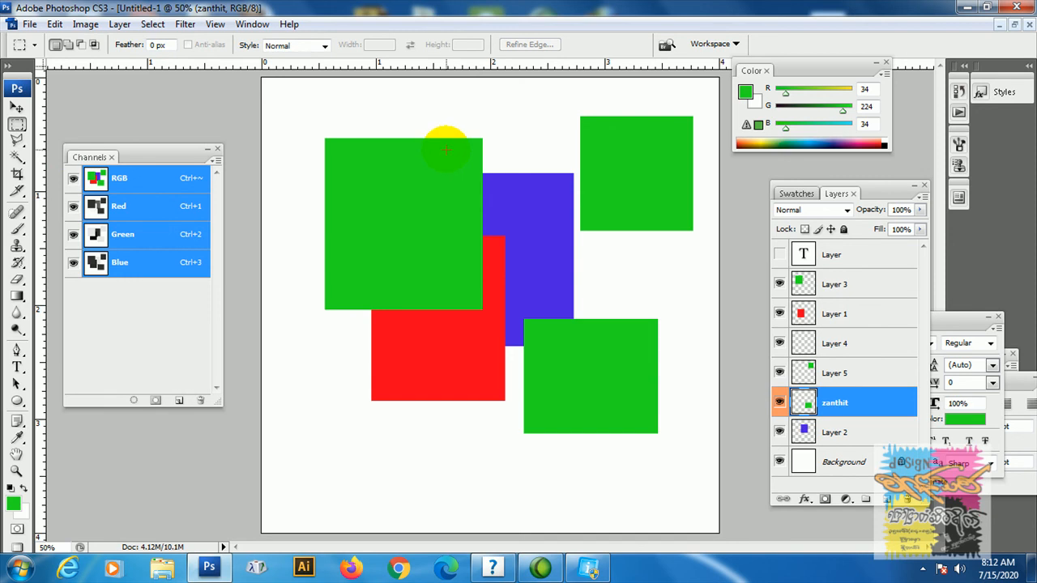
pyautogui.moveTo(304, 111); pyautogui.dragTo(498, 234)
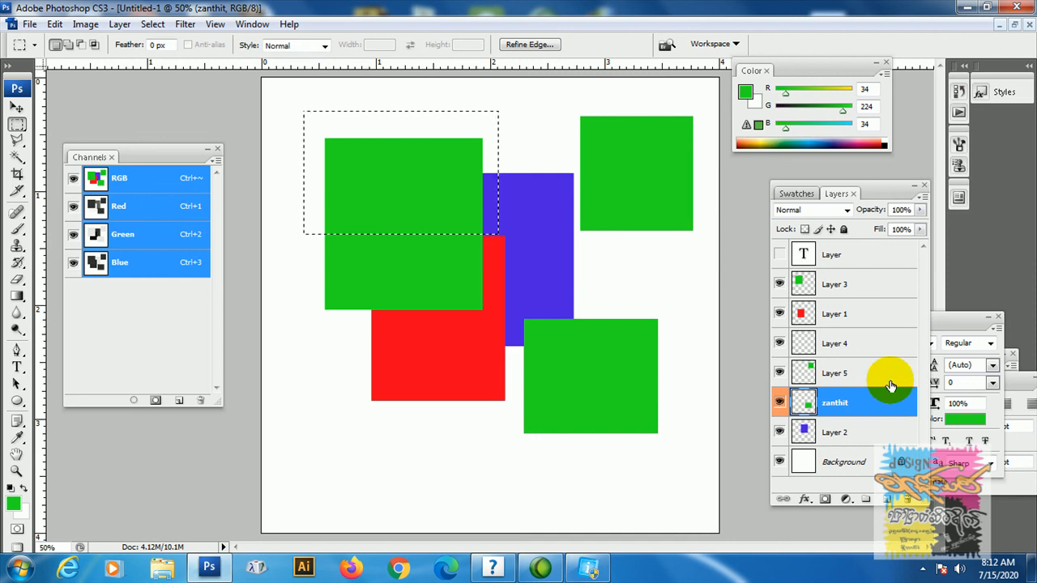
pyautogui.hotkey('ctrl', 'j')
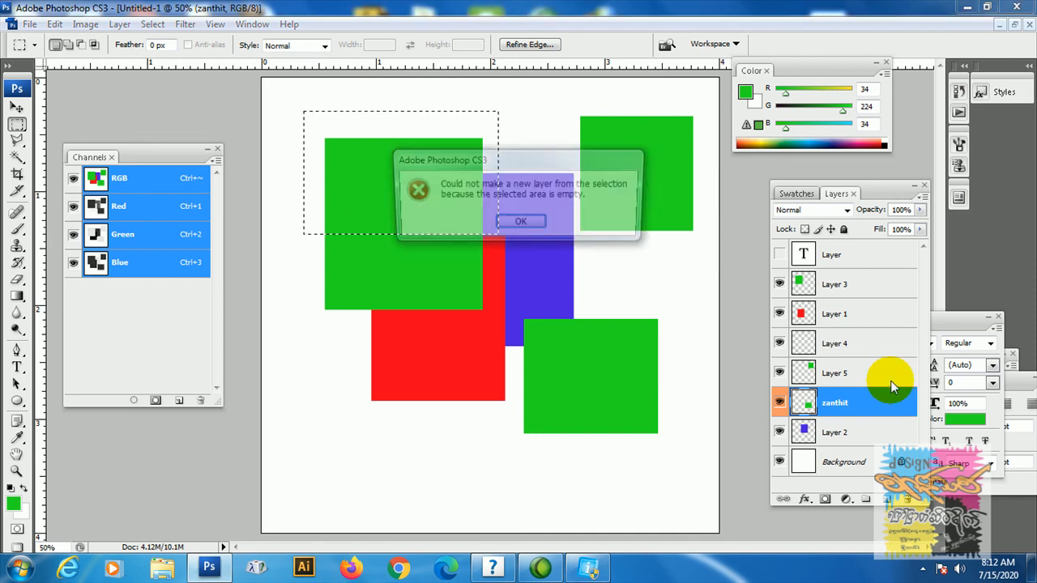
pyautogui.press('Return')
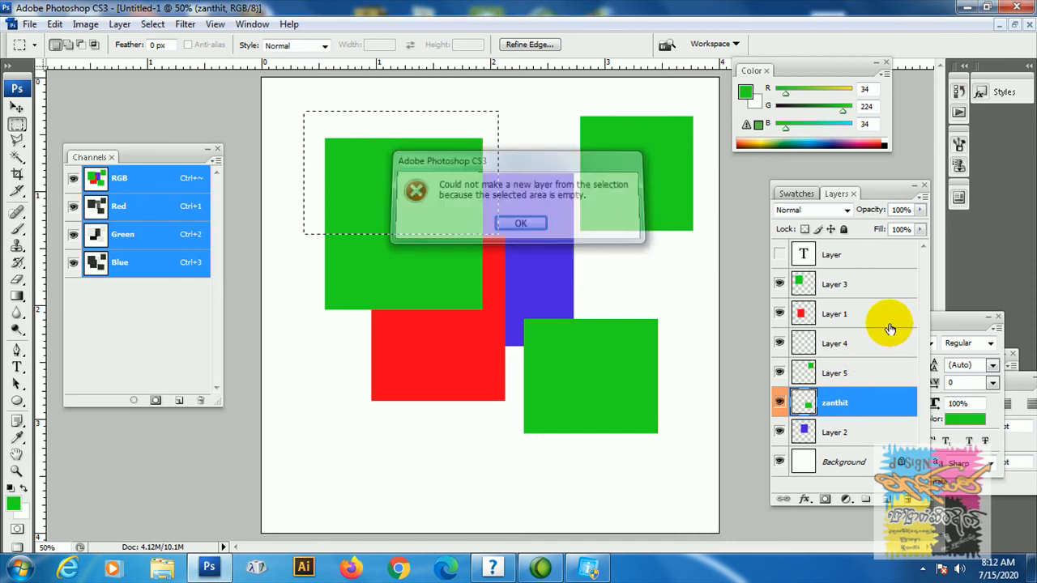
# Cut the selected upper part of Layer 3's green square to a new layer and move that piece below the red square.
pyautogui.click(869, 288)
pyautogui.hotkey('ctrl', 'j')
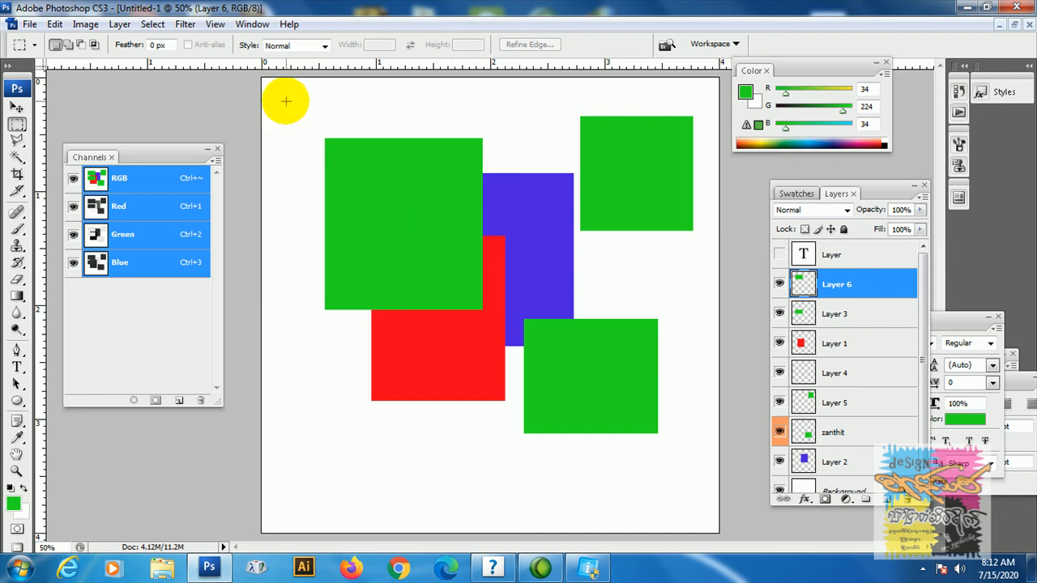
pyautogui.click(17, 107)
pyautogui.moveTo(438, 189); pyautogui.dragTo(449, 458)
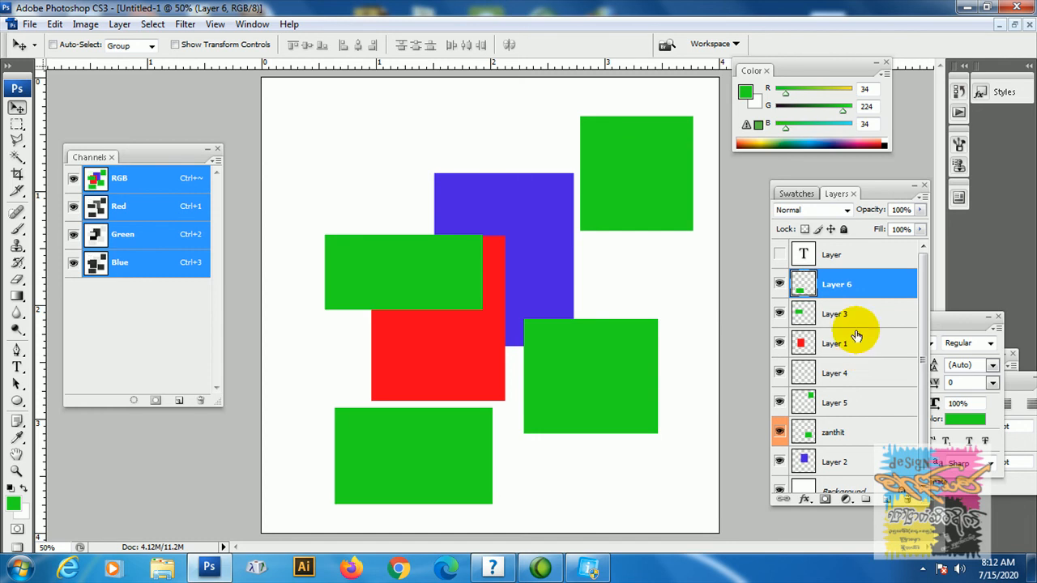